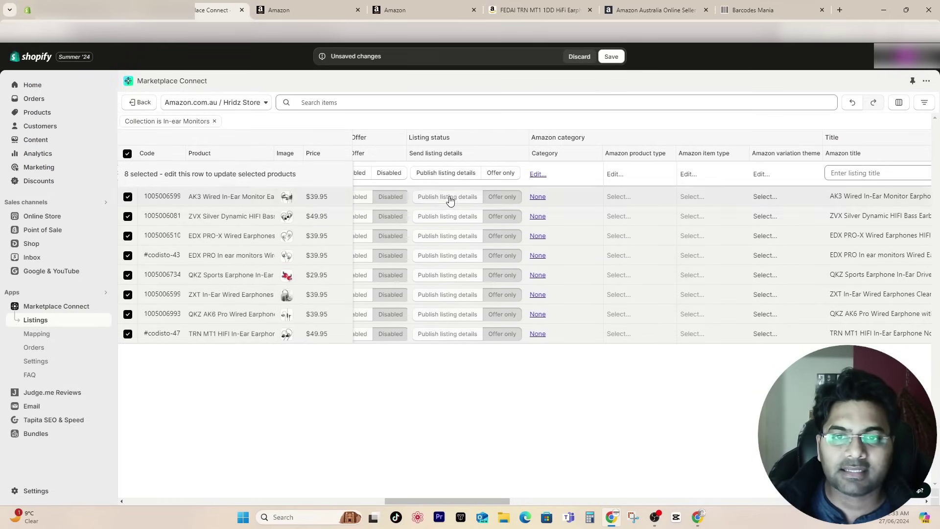
# Step: Set all eight selected in-ear monitor listings to publish their listing details to Amazon
pyautogui.click(435, 175)
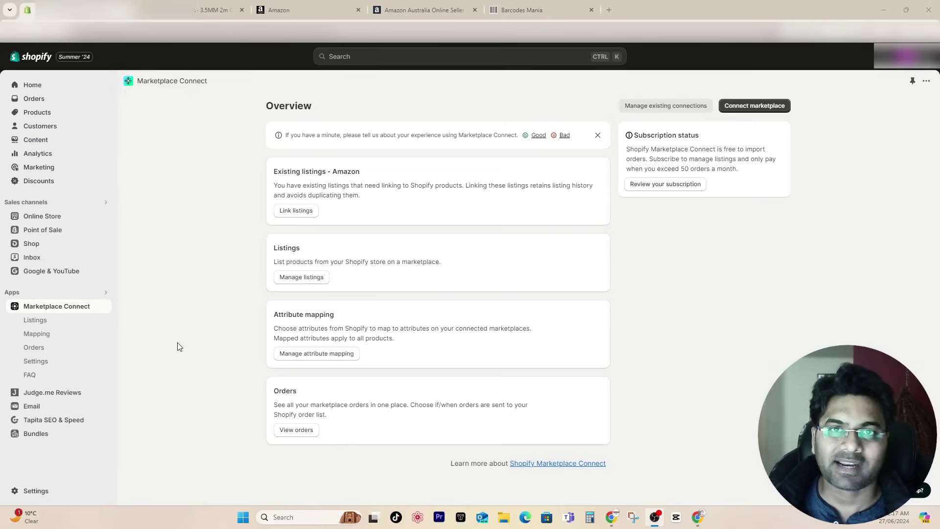
# Step: Switch to the Amazon Australia selling plans page and examine the Individual and Professional plan names and the Professional monthly price
pyautogui.click(374, 10)
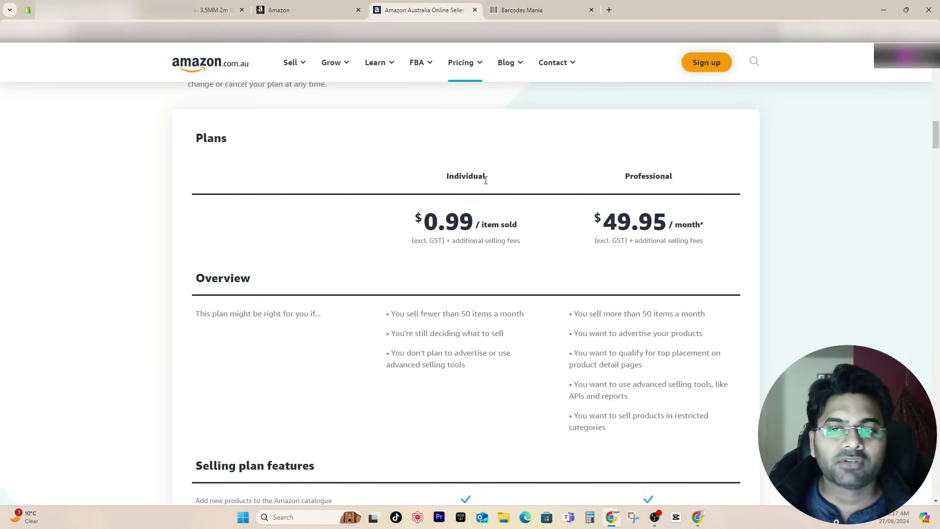
pyautogui.moveTo(486, 180); pyautogui.dragTo(433, 185)
pyautogui.click(446, 189)
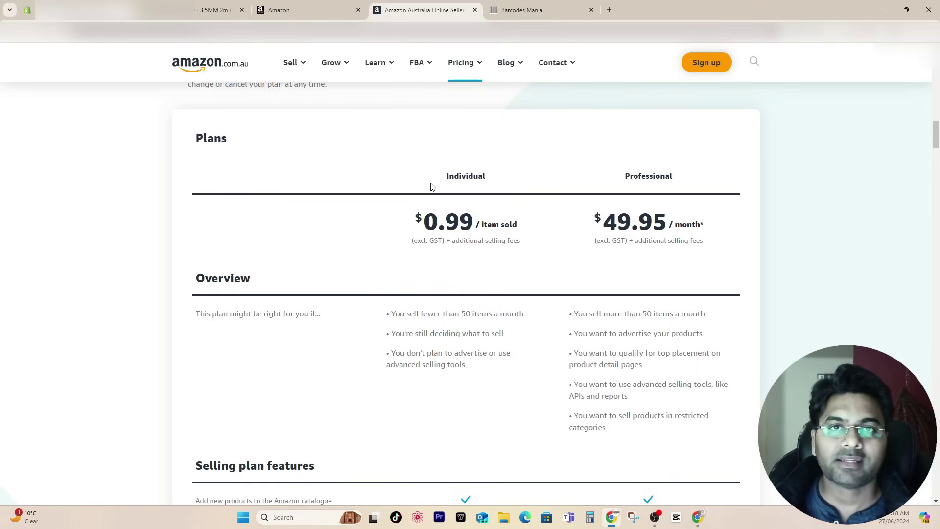
pyautogui.moveTo(693, 178); pyautogui.dragTo(618, 177)
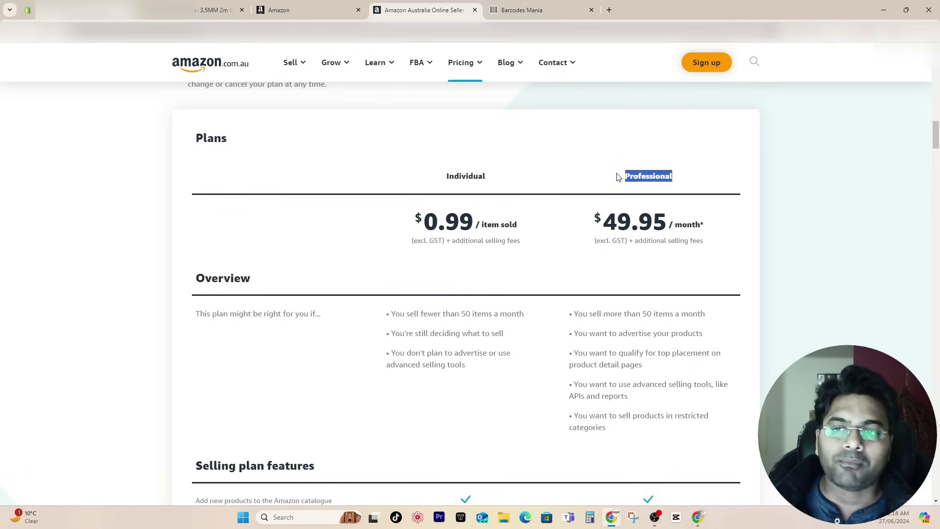
pyautogui.click(616, 184)
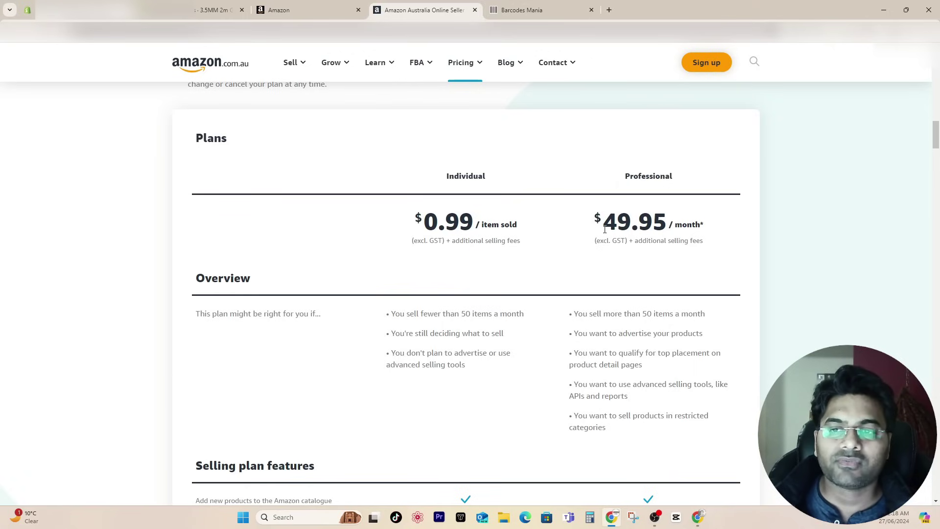
pyautogui.moveTo(605, 230); pyautogui.dragTo(732, 229)
pyautogui.click(669, 250)
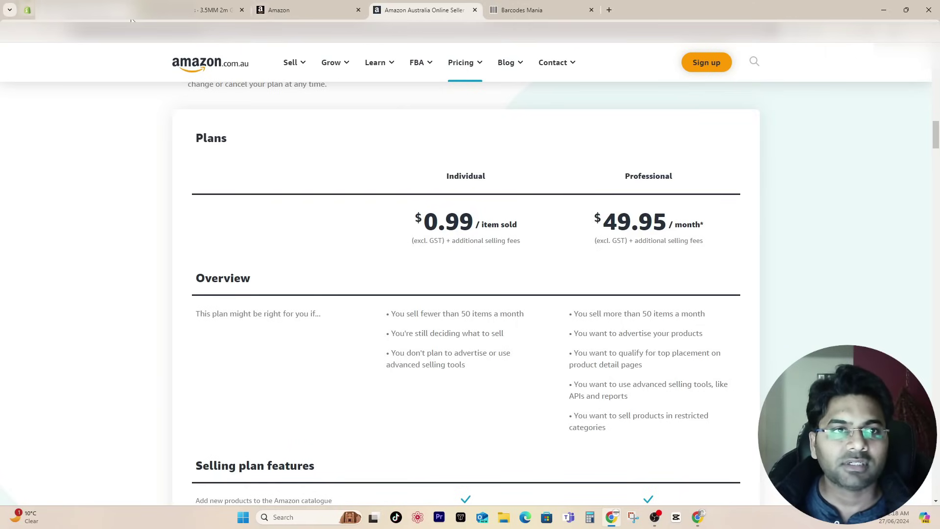
# Step: Switch to Shopify Marketplace Connect and open the page for connecting a marketplace
pyautogui.click(215, 9)
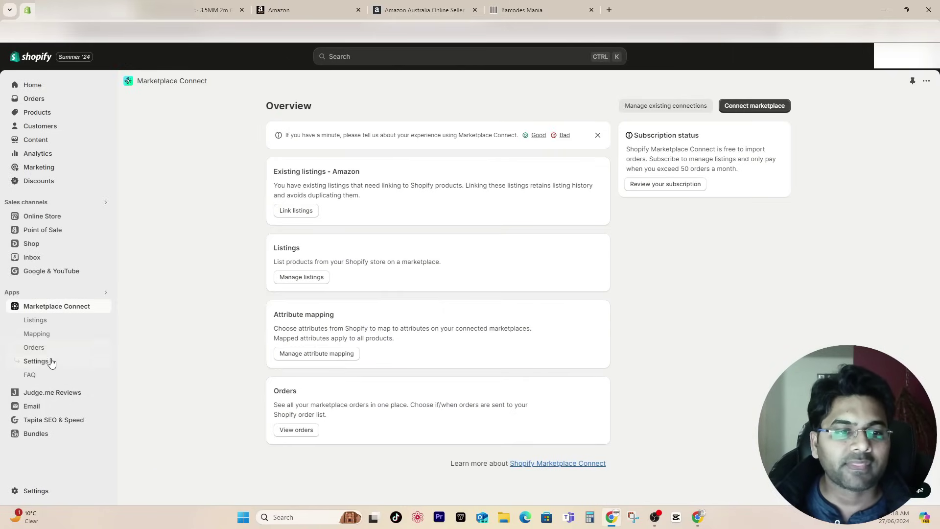
pyautogui.click(744, 111)
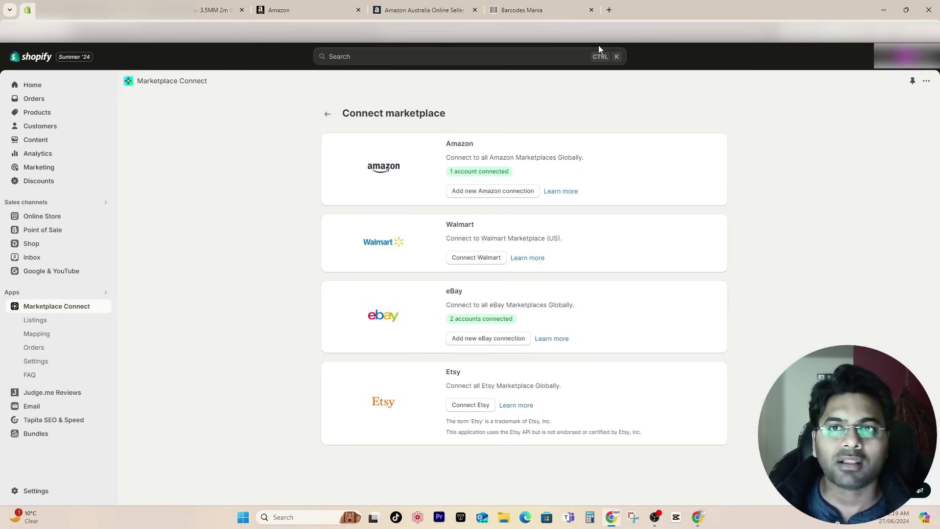
# Step: Switch to the Barcodes Mania site and examine the prices of its barcode packages
pyautogui.click(559, 6)
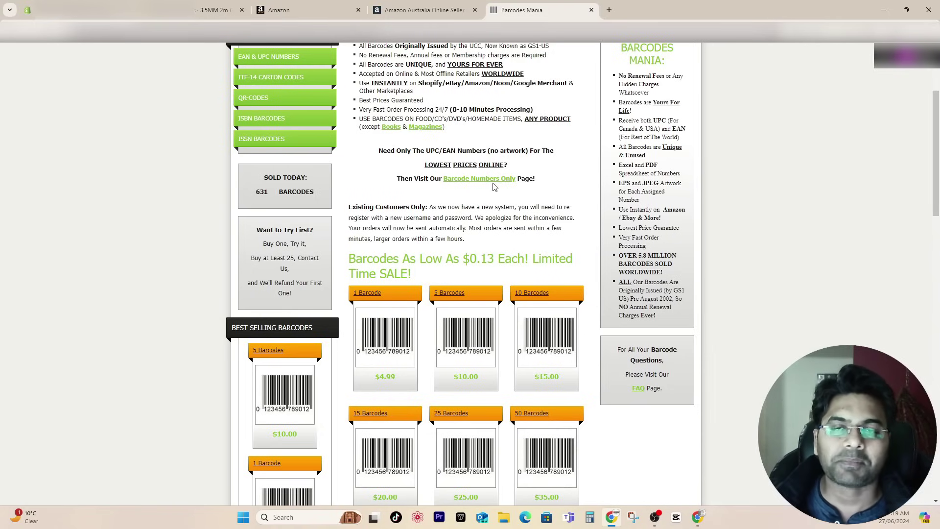
pyautogui.scroll(-4, 431, 228)
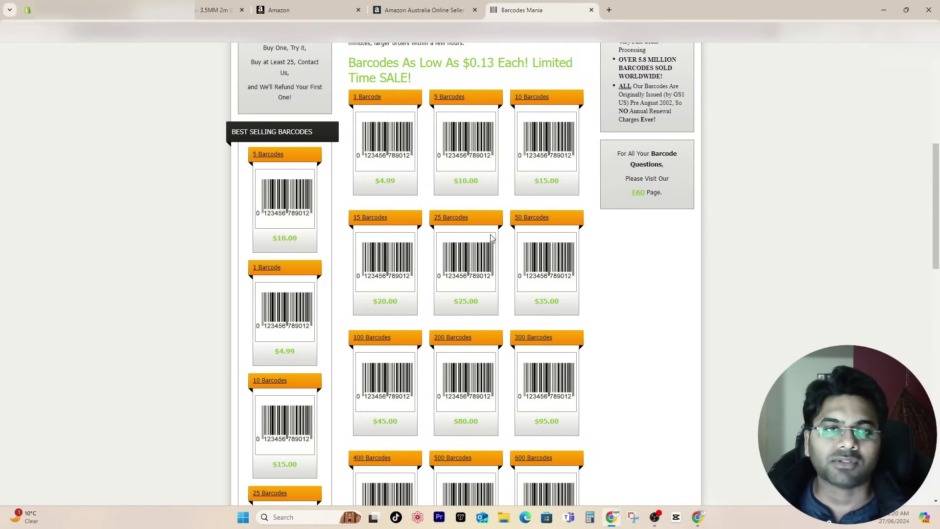
# Step: In Shopify, open the 2m variant of the 3.5MM AUX audio cable, locate its barcode field, and return to the product page
pyautogui.click(29, 10)
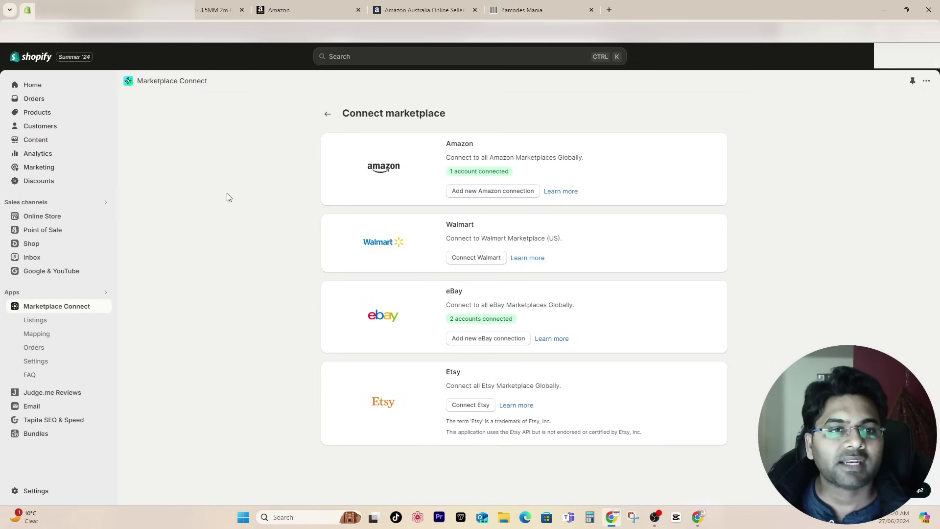
pyautogui.click(210, 10)
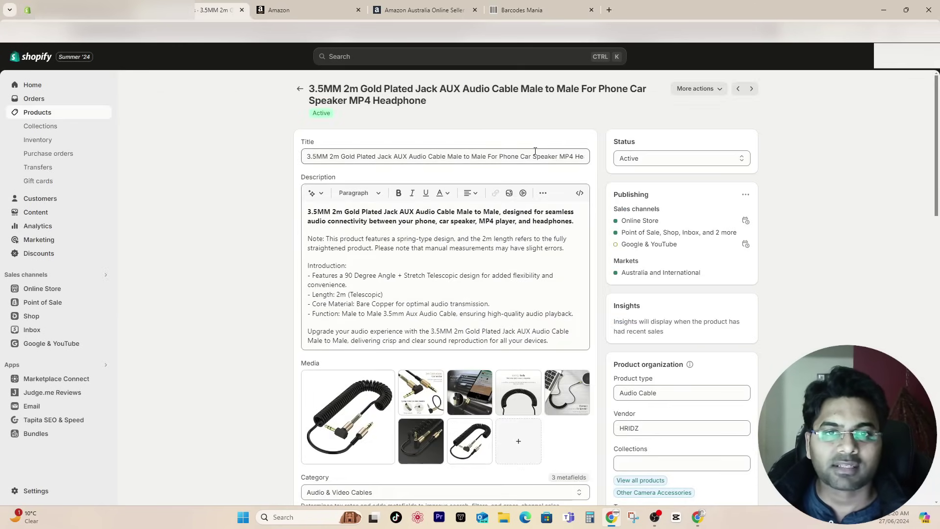
pyautogui.scroll(-3, 774, 317)
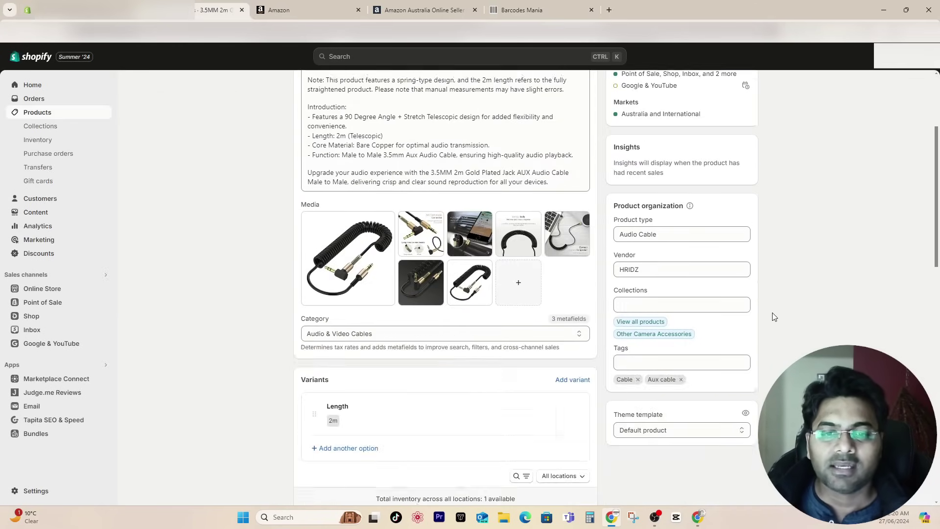
pyautogui.scroll(-5, 775, 316)
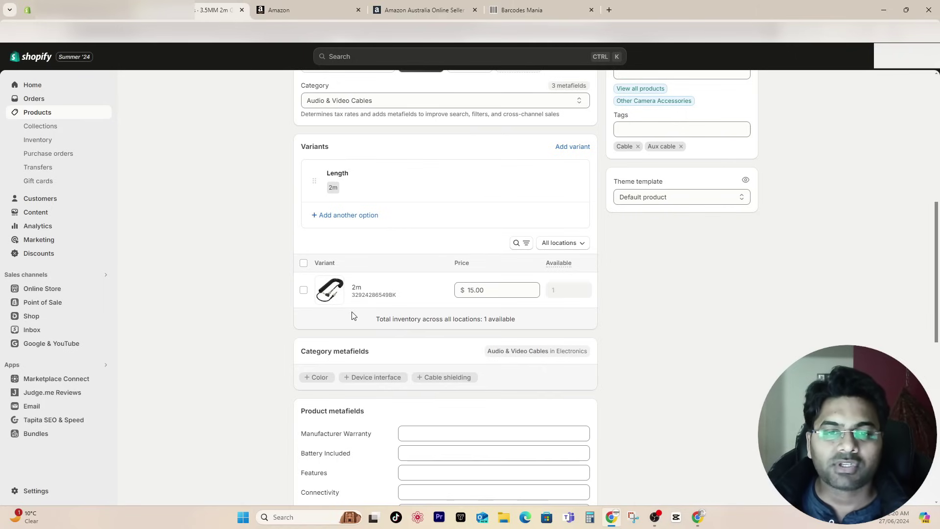
pyautogui.click(357, 291)
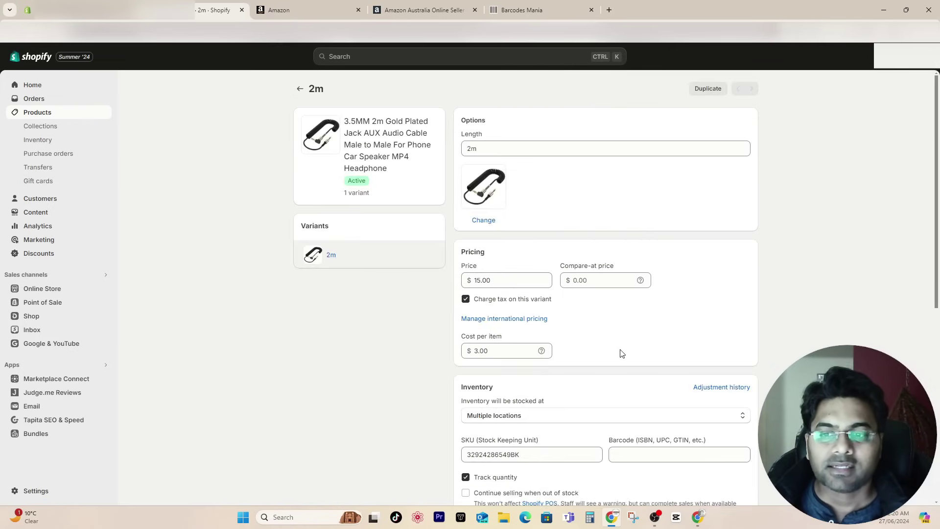
pyautogui.scroll(-2, 621, 352)
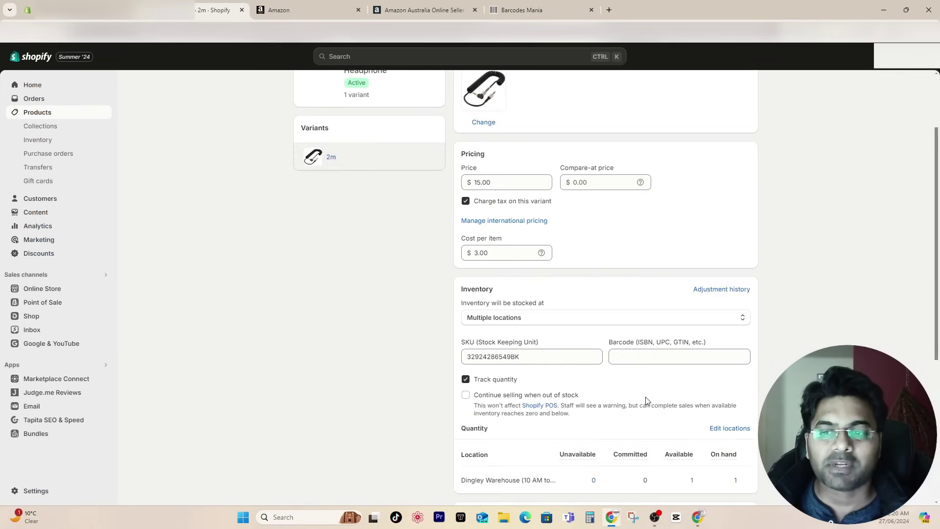
pyautogui.click(638, 358)
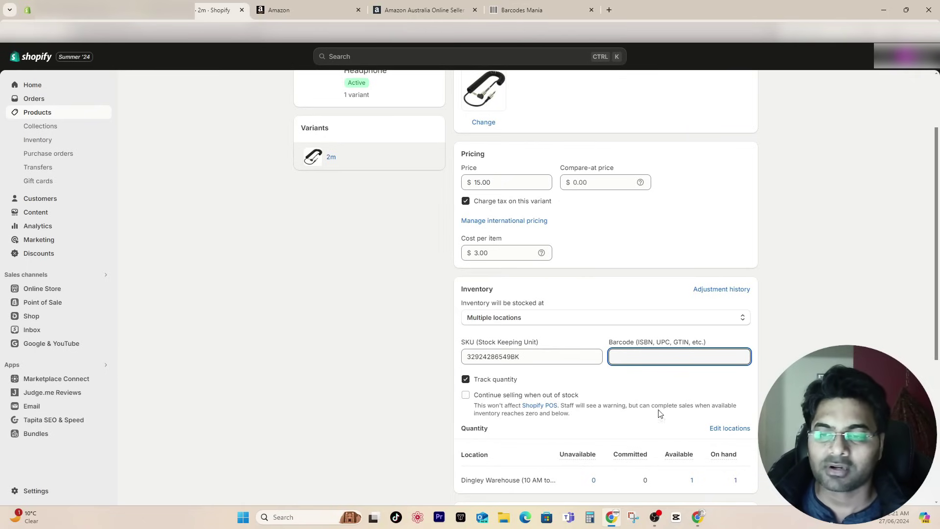
pyautogui.scroll(2, 699, 405)
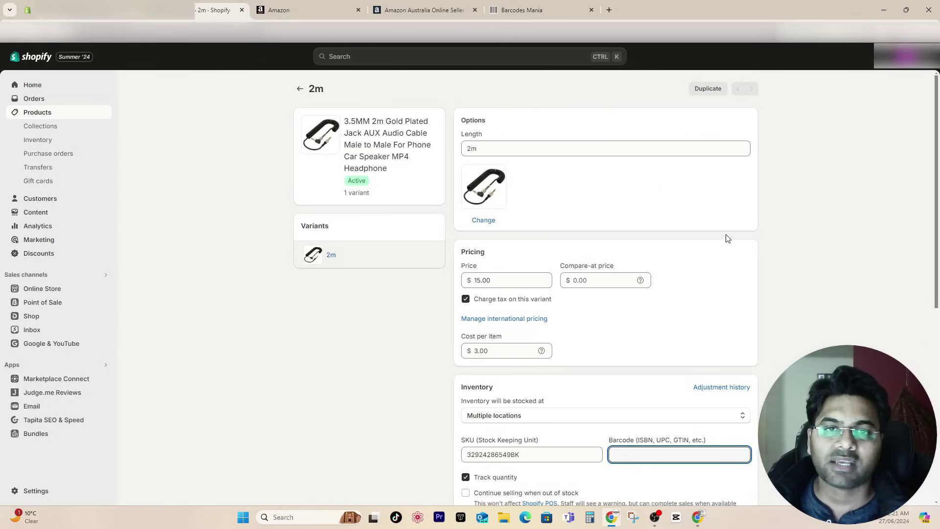
pyautogui.click(300, 88)
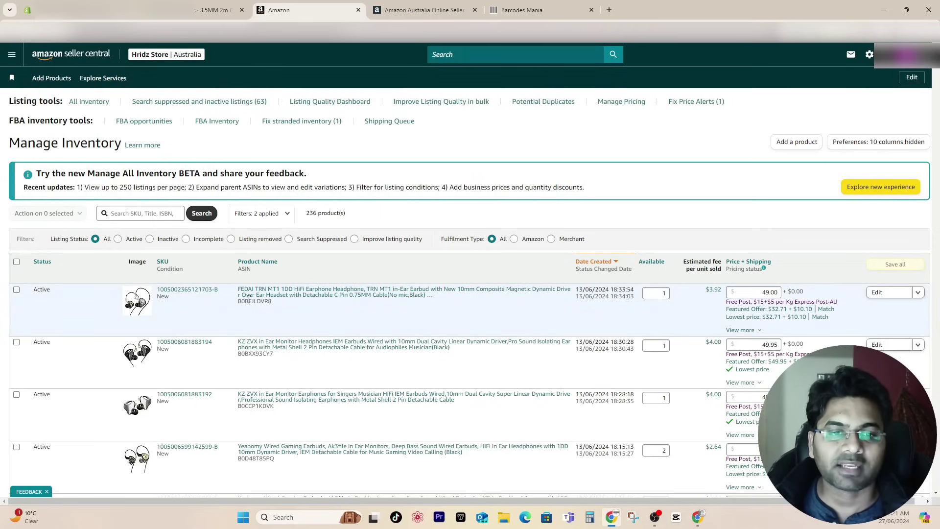
# Step: Open the FEDAI TRN MT1 earphone listing from the Amazon inventory in a new tab, review its product details, and return to the inventory
pyautogui.rightClick(309, 292)
pyautogui.click(343, 296)
pyautogui.hotkey('ctrl', 'Tab')
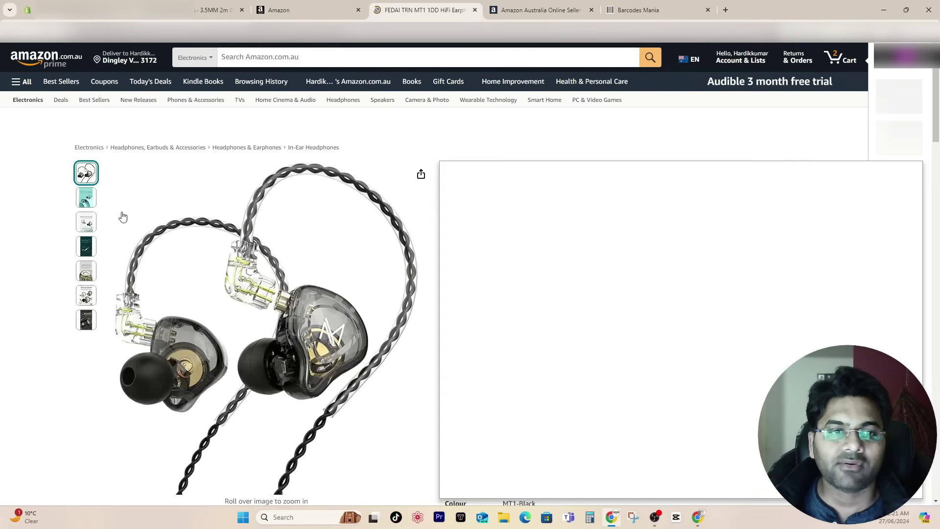
pyautogui.scroll(-2, 568, 281)
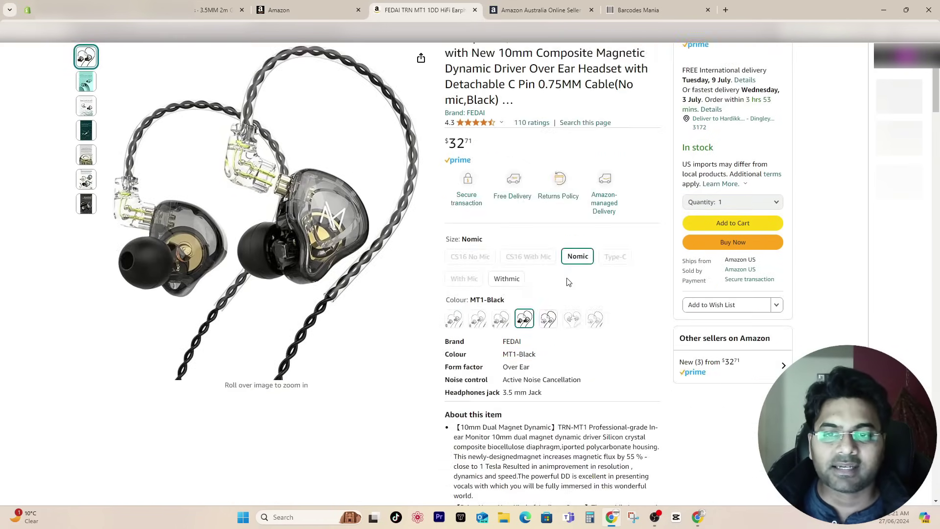
pyautogui.scroll(3, 568, 282)
pyautogui.click(343, 10)
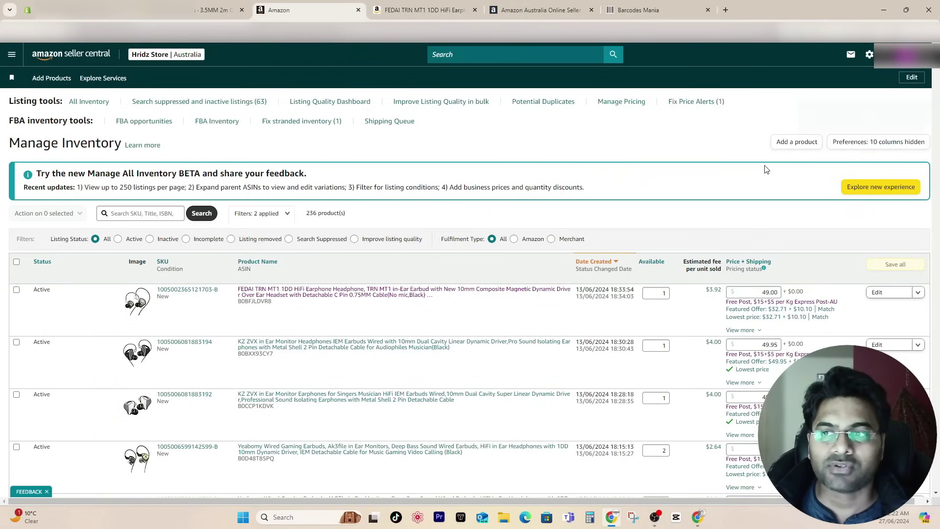
# Step: Open the edit page of the Nicama Dual Multi Camera Carrier, the last item in the Amazon inventory, in a new tab
pyautogui.press('End')
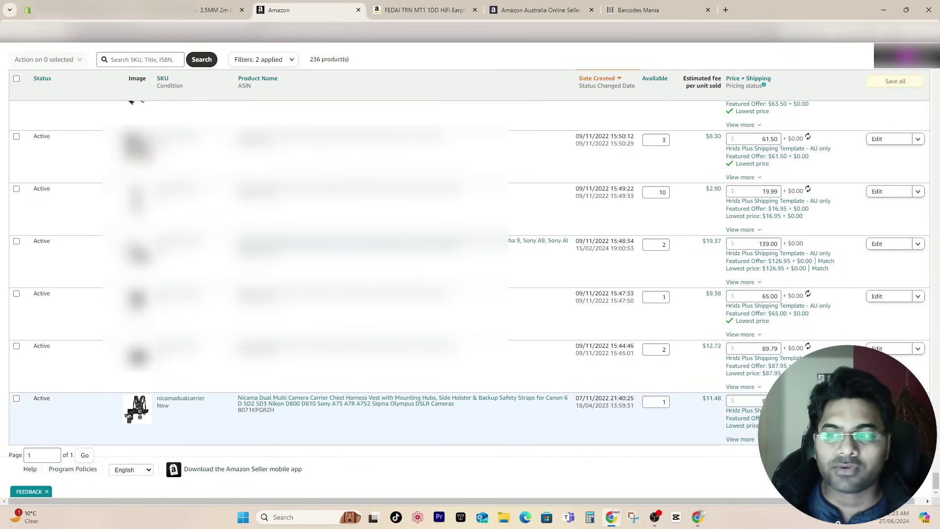
pyautogui.rightClick(736, 185)
pyautogui.click(764, 191)
pyautogui.click(405, 15)
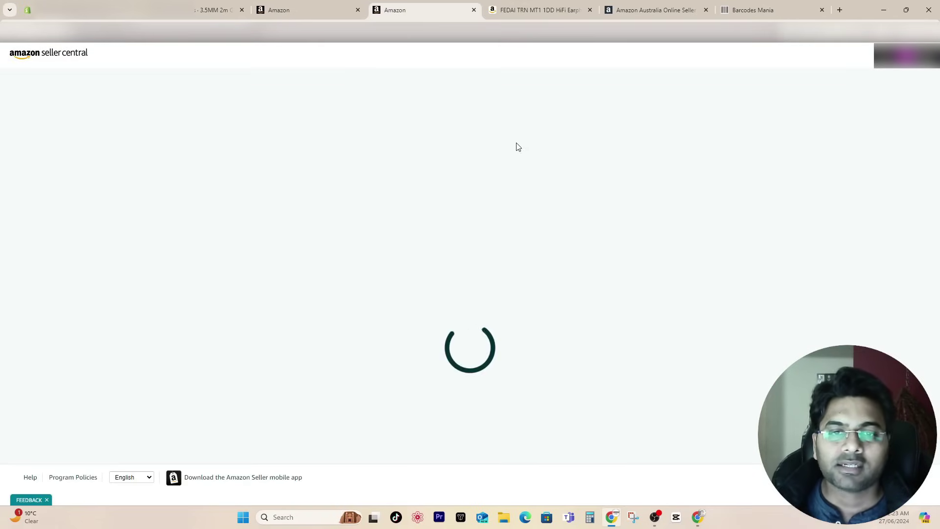
# Step: Copy the UPC number of the Nicama Dual Multi Camera Carrier from its Amazon Seller Central page
pyautogui.moveTo(490, 127)
pyautogui.mouseDown()
pyautogui.moveTo(538, 130)
pyautogui.moveTo(490, 128)
pyautogui.mouseUp()
pyautogui.click(542, 128)
pyautogui.click(489, 128)
pyautogui.doubleClick(508, 127)
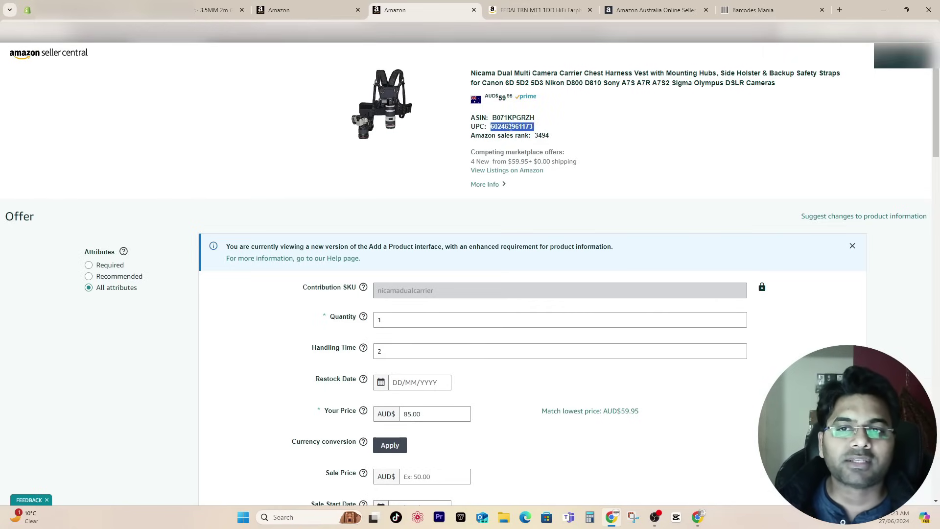
pyautogui.rightClick(512, 126)
pyautogui.click(523, 140)
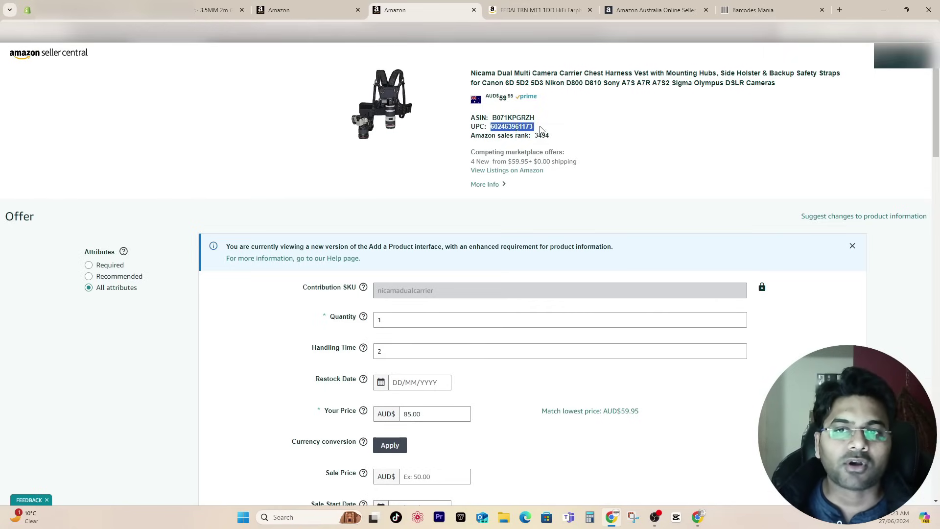
# Step: Switch back to the AUX audio cable product in Shopify, reopen its 2m variant, and activate the empty barcode field for entry
pyautogui.click(214, 15)
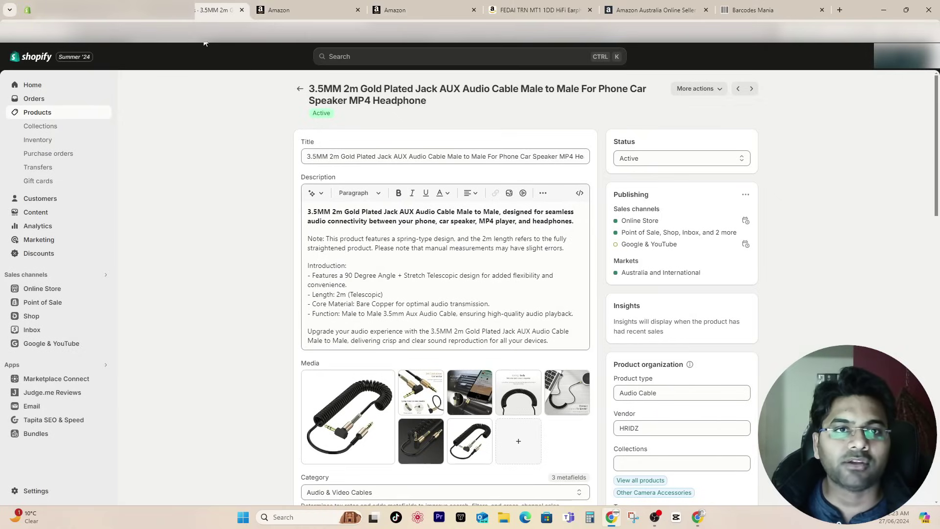
pyautogui.click(401, 10)
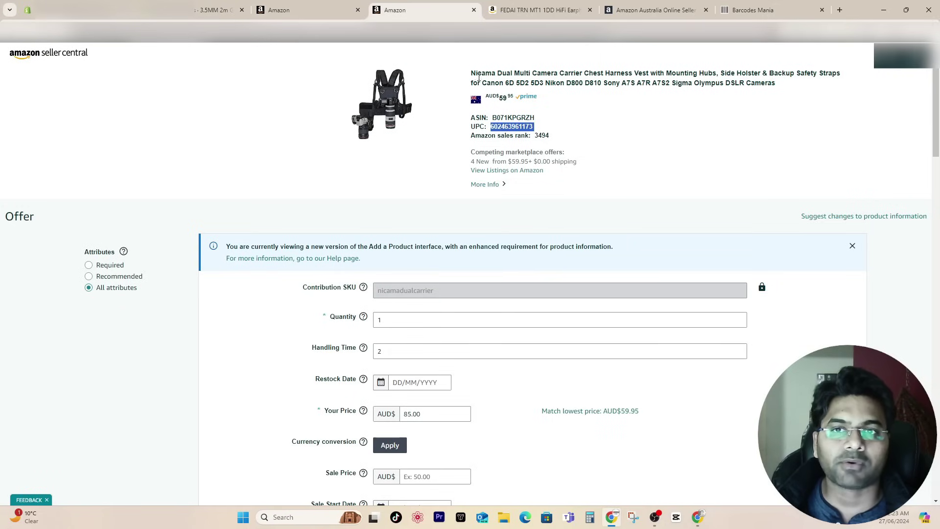
pyautogui.click(83, 14)
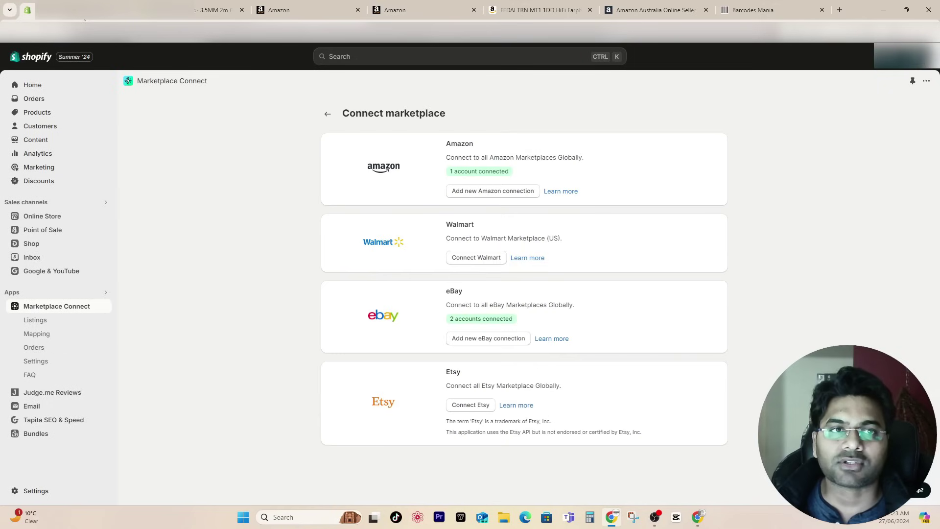
pyautogui.hotkey('ctrl', 'Tab')
pyautogui.scroll(-6, 440, 387)
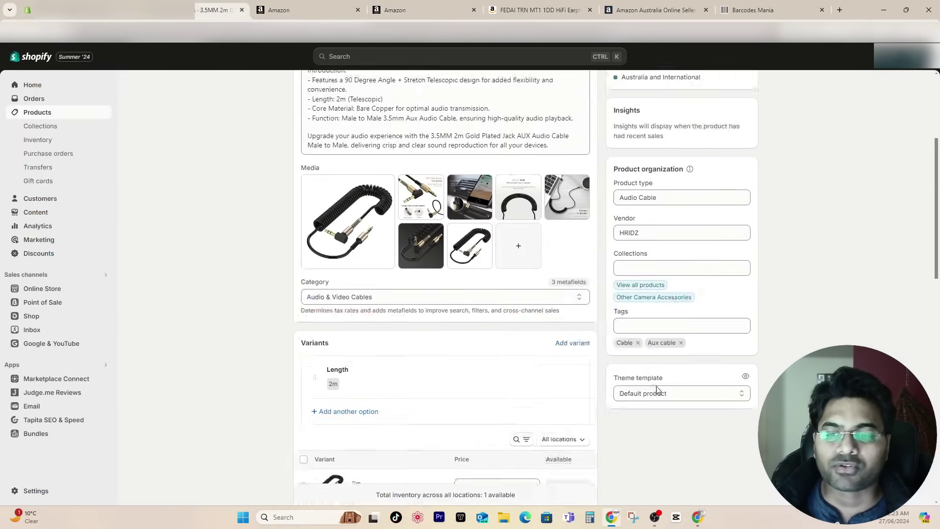
pyautogui.click(426, 374)
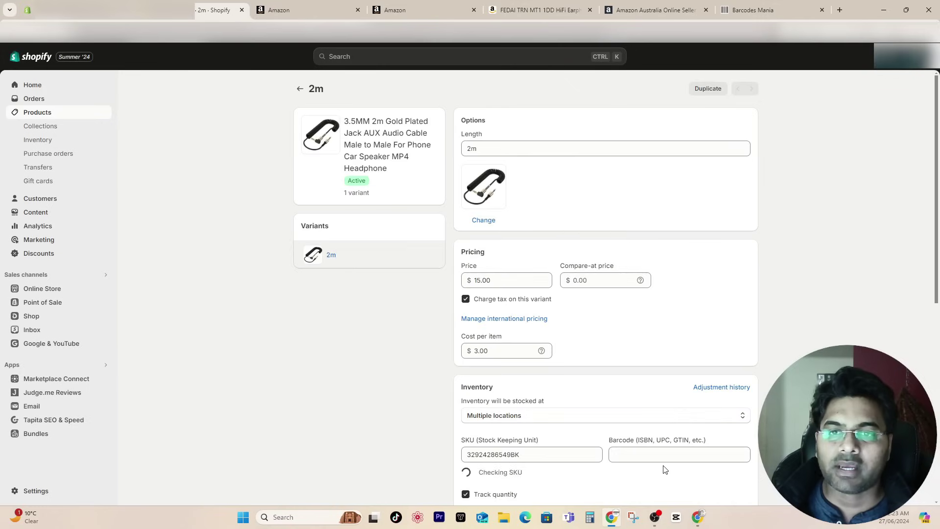
pyautogui.scroll(-3, 628, 322)
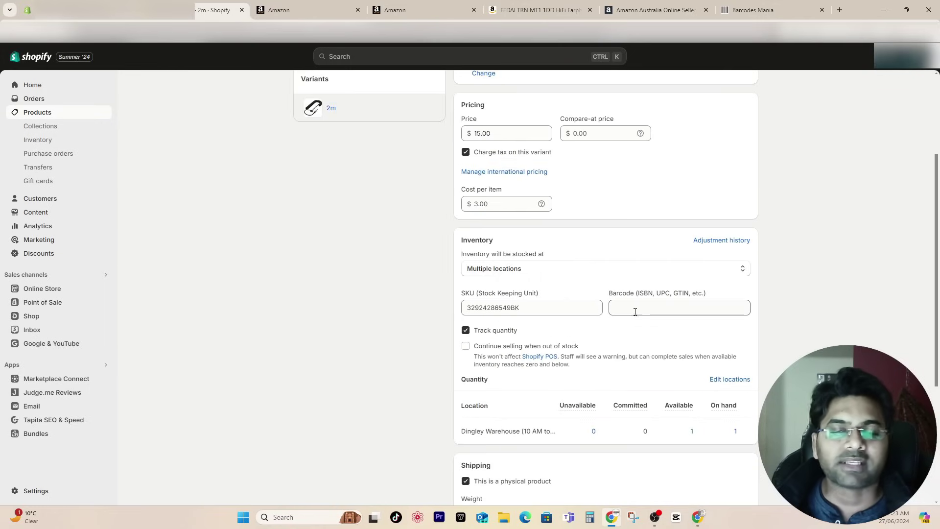
pyautogui.click(646, 308)
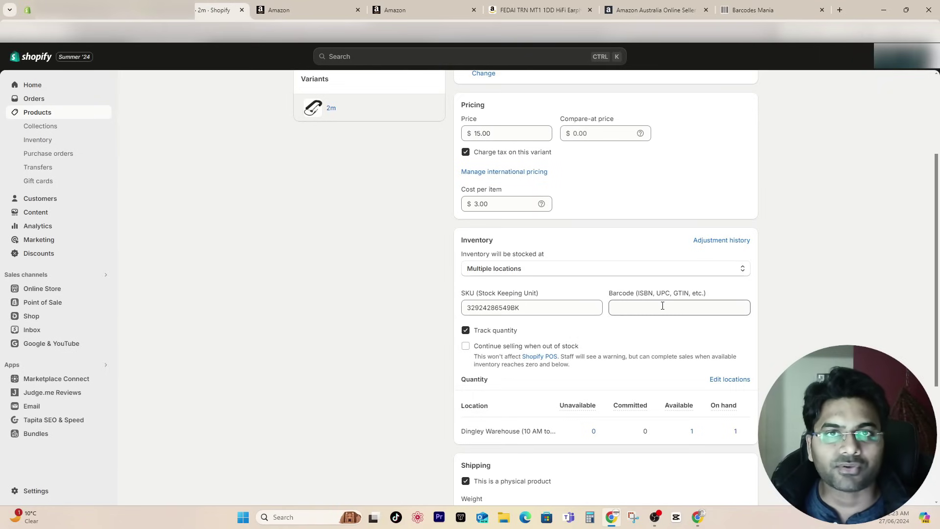
pyautogui.click(329, 5)
pyautogui.click(215, 10)
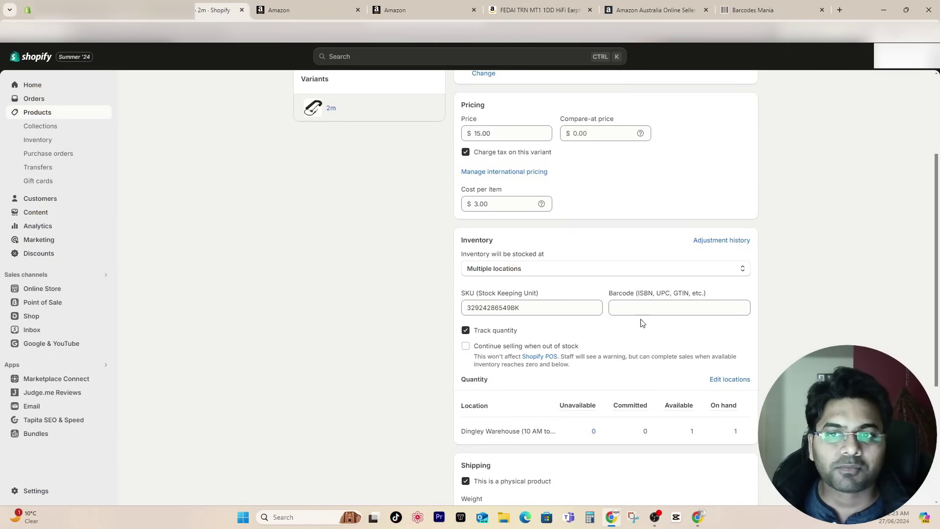
pyautogui.click(648, 307)
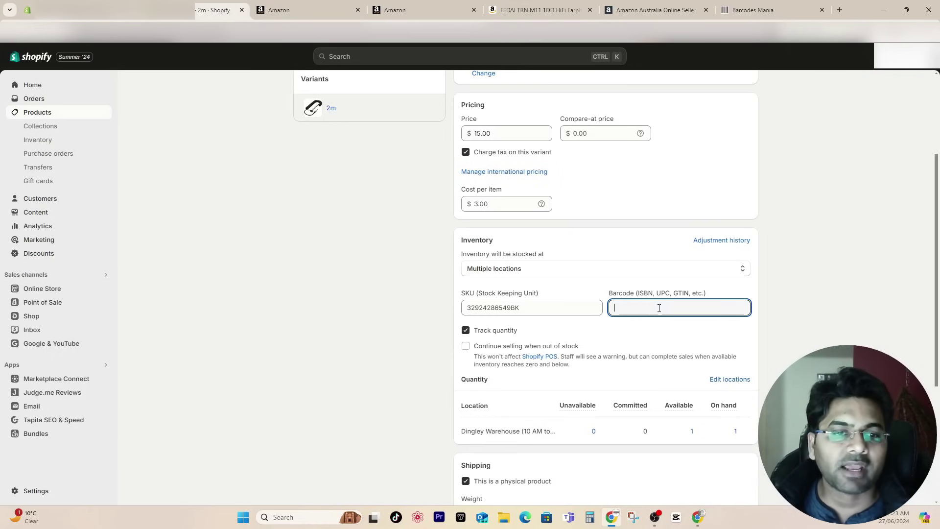
# Step: Open the Marketplace Connect app in Shopify and go to its settings page
pyautogui.click(59, 379)
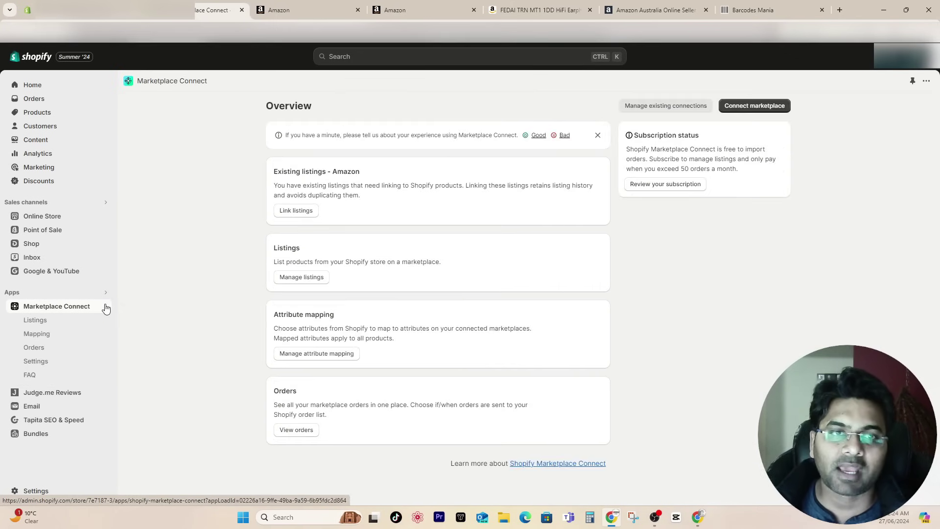
pyautogui.click(67, 306)
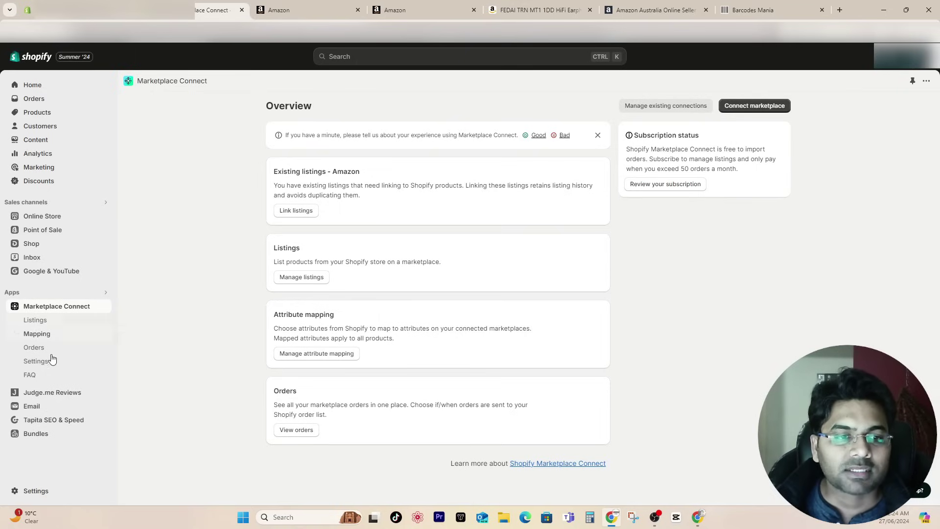
pyautogui.click(35, 362)
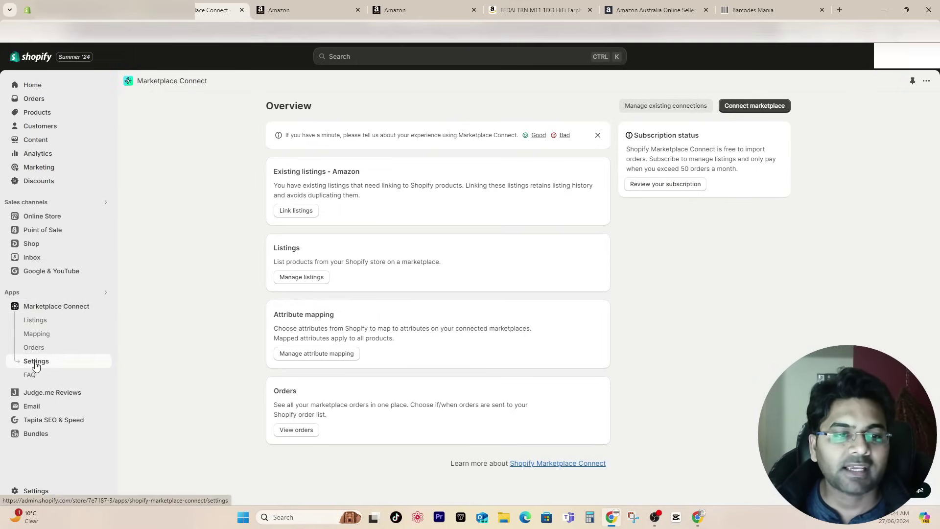
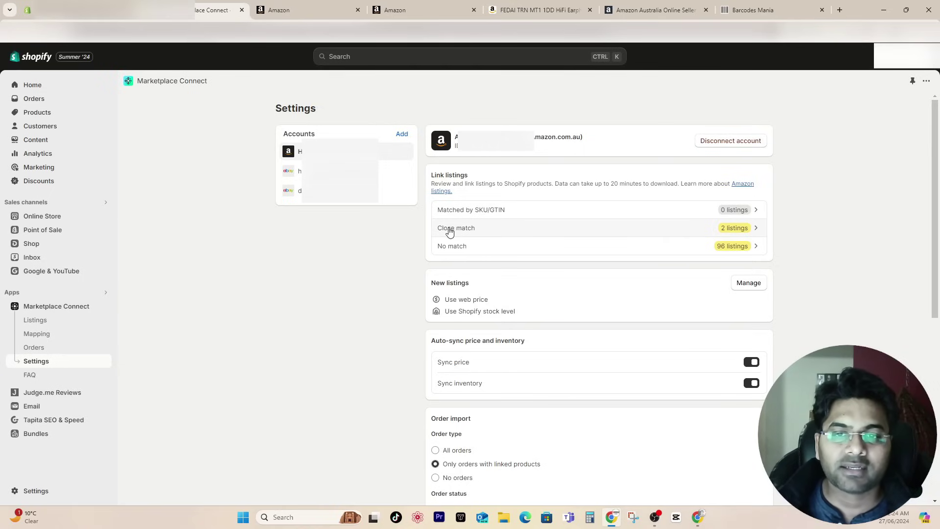
# Step: Review the close matches between Amazon listings and Shopify products, then check the Amazon inventory and return to Marketplace Connect
pyautogui.click(446, 230)
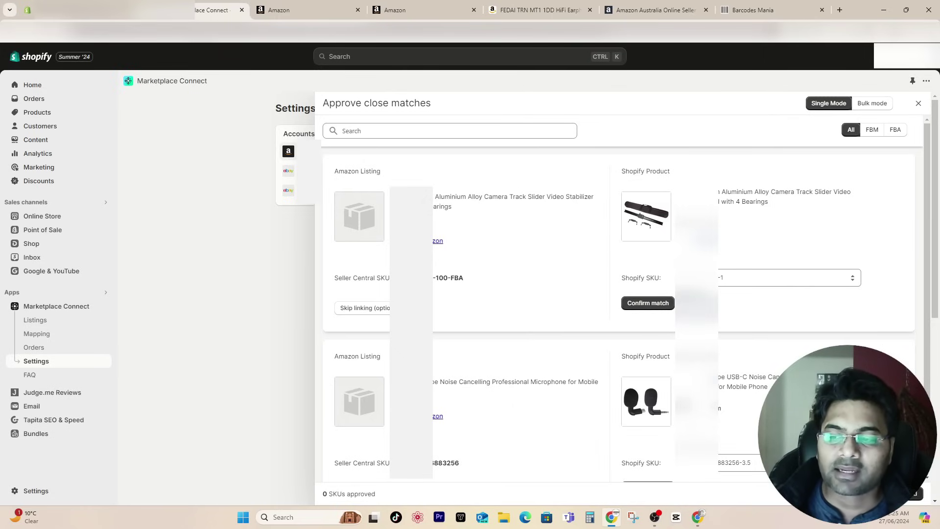
pyautogui.click(147, 357)
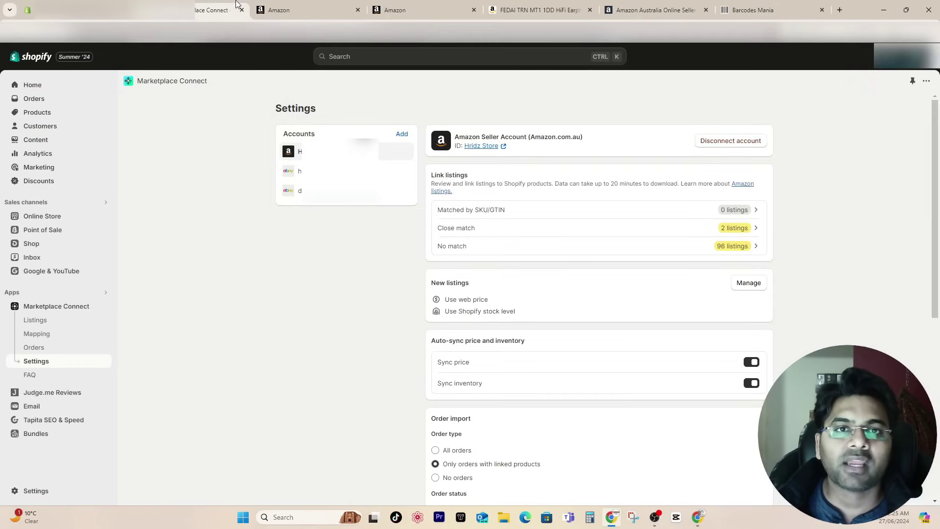
pyautogui.click(292, 8)
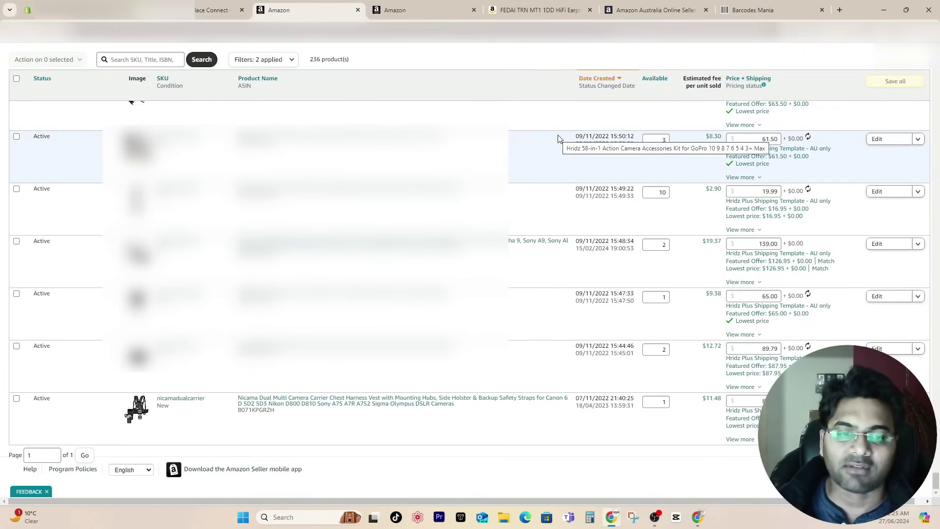
pyautogui.click(231, 15)
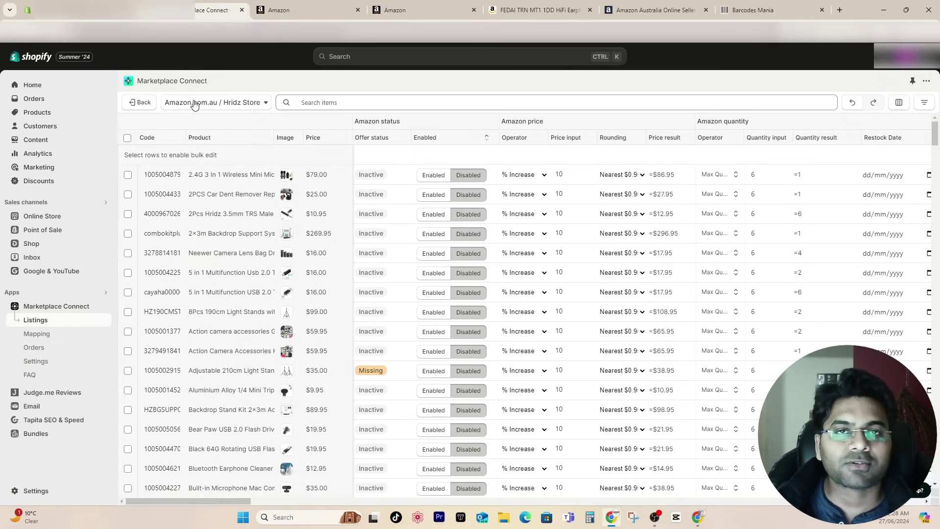
# Step: Filter the Marketplace Connect Amazon listings so that only the In-ear Monitors collection is included
pyautogui.click(925, 105)
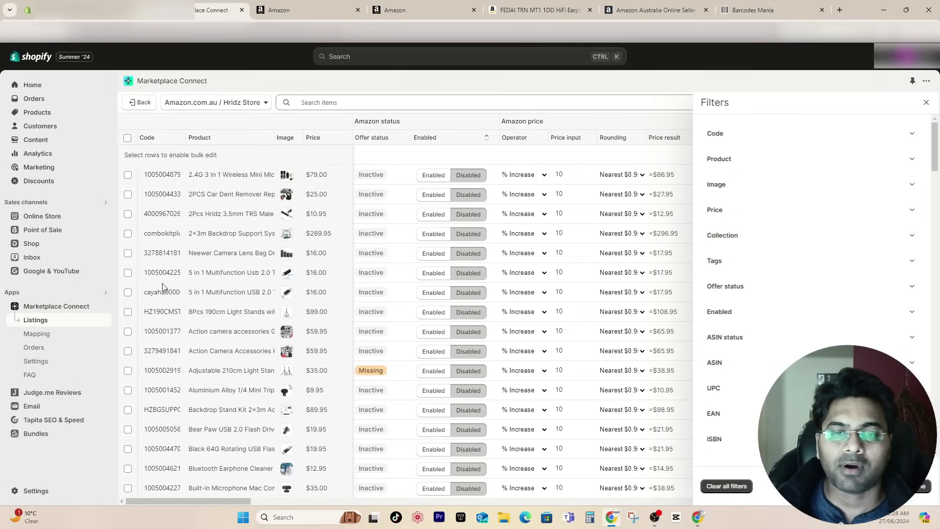
pyautogui.click(783, 235)
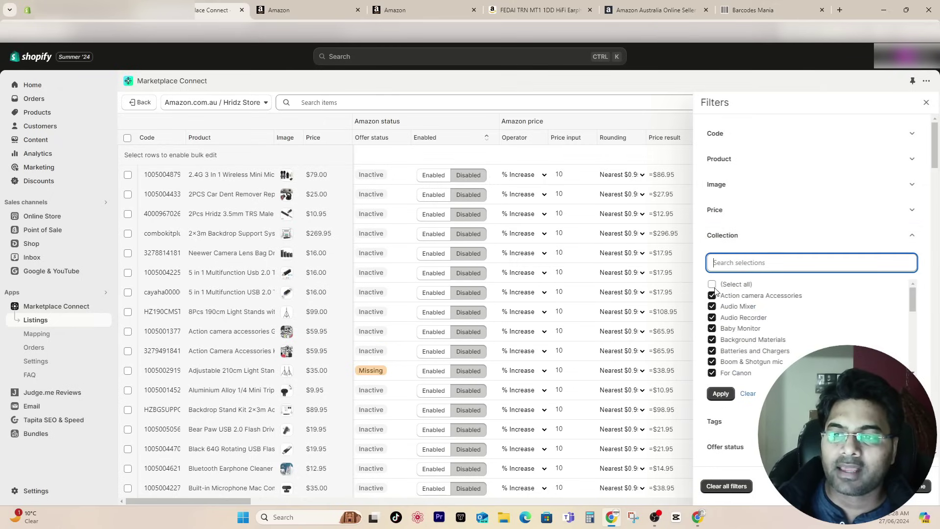
pyautogui.click(713, 285)
pyautogui.scroll(-3, 738, 325)
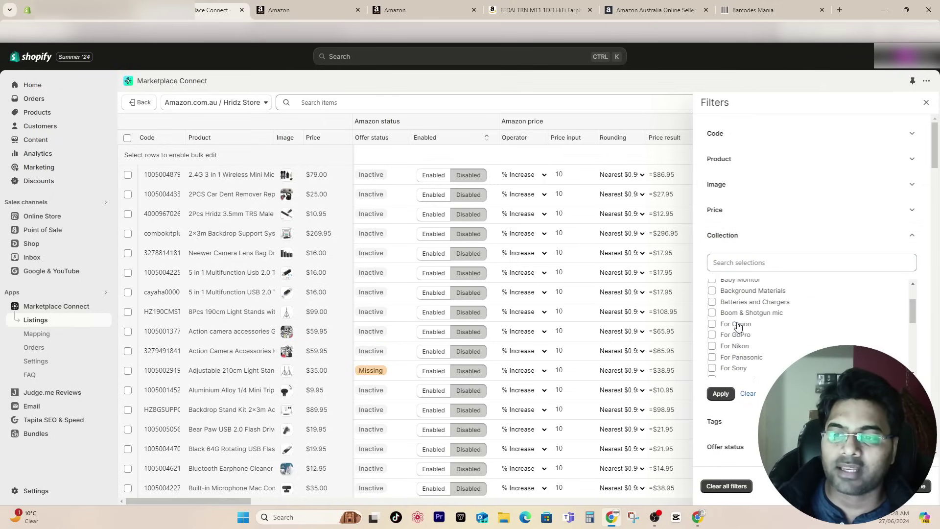
pyautogui.scroll(-3, 738, 324)
pyautogui.scroll(2, 749, 342)
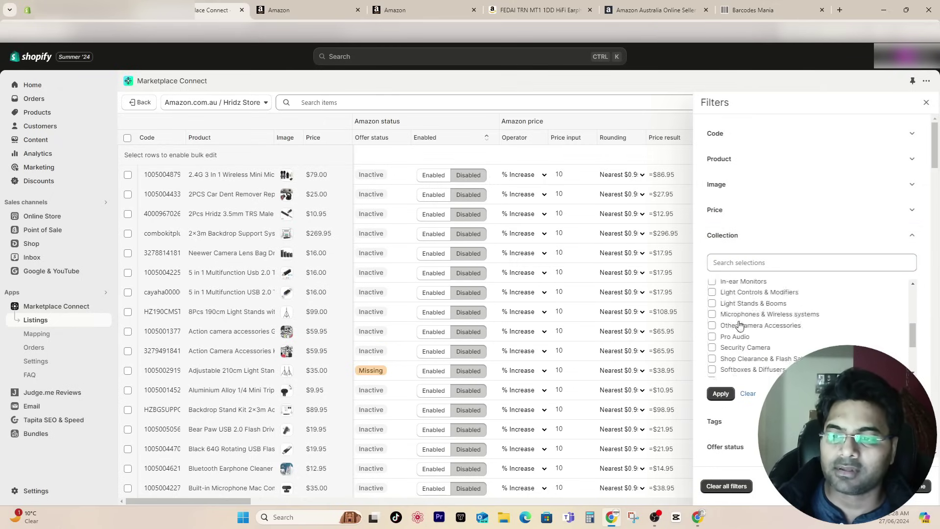
pyautogui.click(713, 284)
pyautogui.scroll(1, 713, 289)
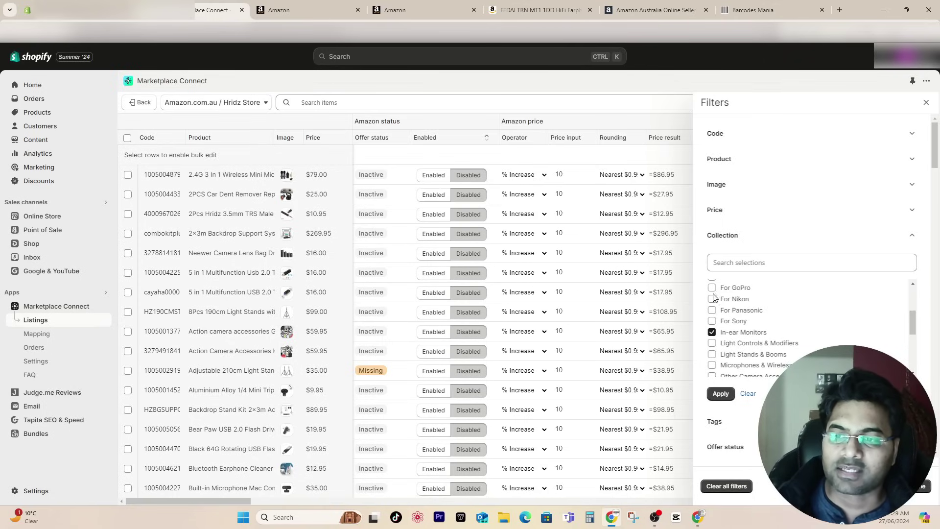
pyautogui.click(720, 394)
pyautogui.click(927, 493)
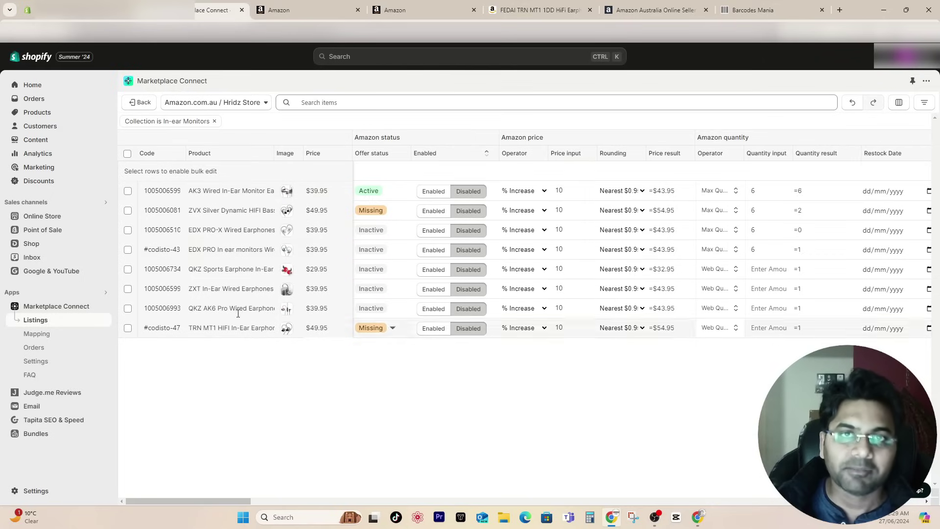
# Step: Select all the filtered in-ear monitor products and bulk-update their Amazon status to Enabled
pyautogui.hotkey('ctrl', 'a')
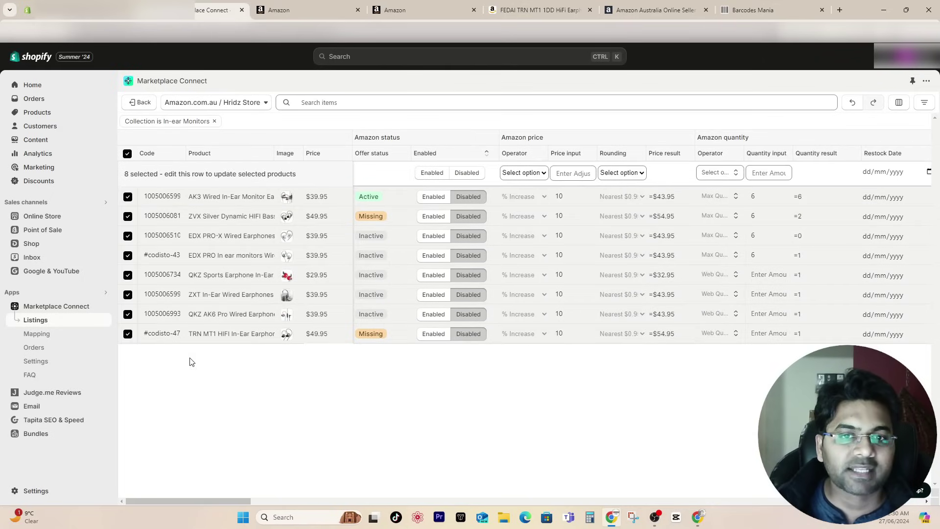
pyautogui.hscroll(2, 225, 505)
pyautogui.click(393, 174)
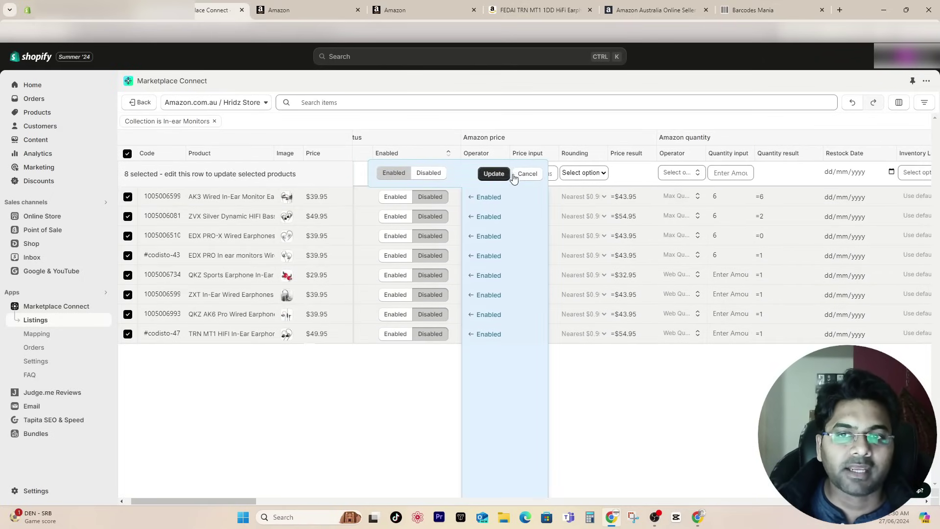
pyautogui.click(492, 173)
# Step: Bulk-update the Amazon price of the selected products to a 5 % increase, rounded to the nearest $0.99
pyautogui.hscroll(2, 240, 504)
pyautogui.click(416, 173)
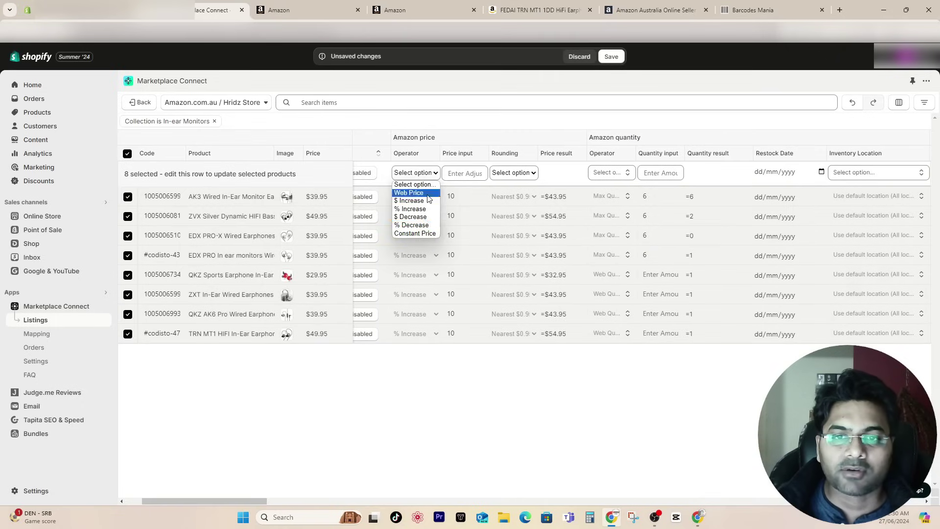
pyautogui.click(409, 208)
pyautogui.click(453, 174)
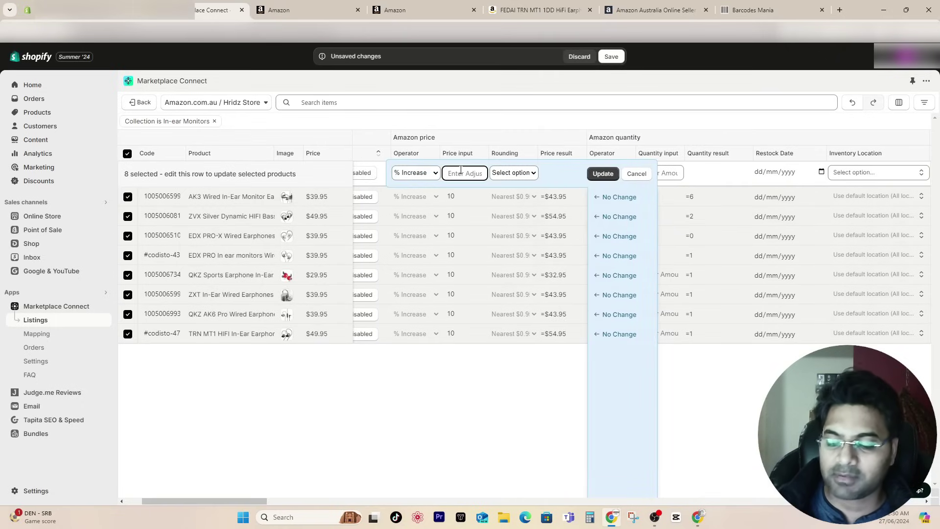
pyautogui.write('5')
pyautogui.click(514, 172)
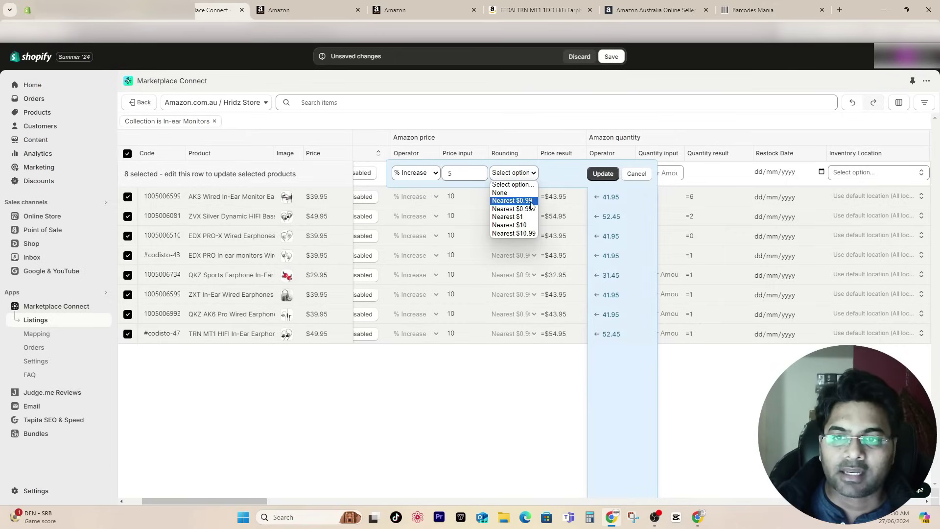
pyautogui.click(531, 204)
pyautogui.click(532, 176)
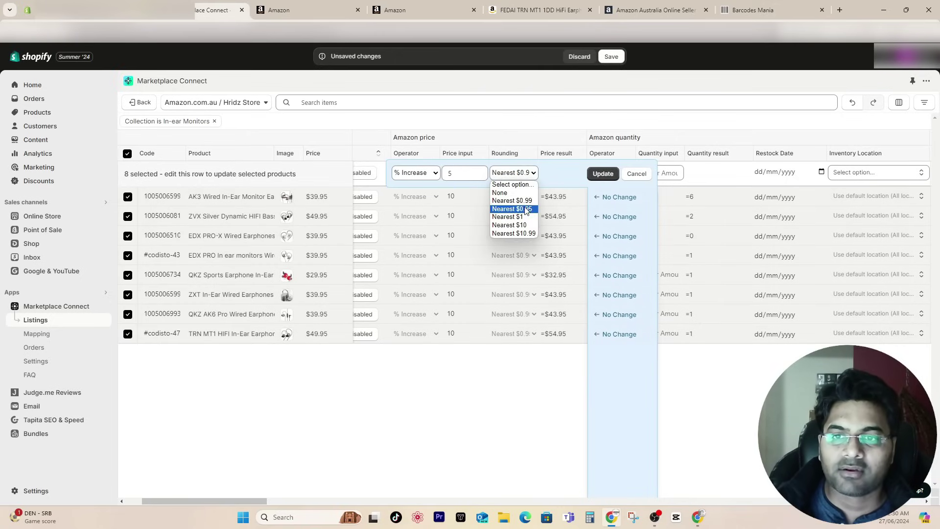
pyautogui.click(523, 208)
pyautogui.click(603, 173)
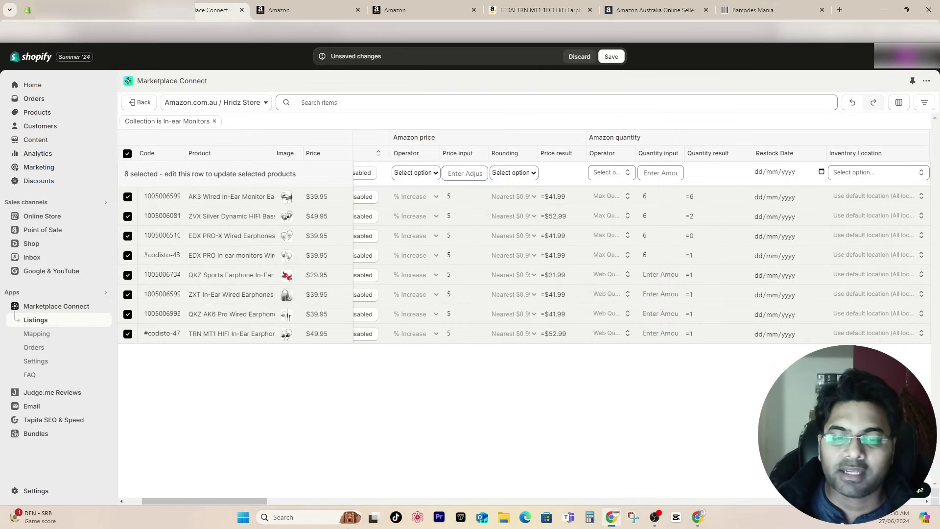
# Step: Bulk-update the Amazon quantity rule of the selected products to Max Quantity with a value of 2
pyautogui.hscroll(3, 489, 245)
pyautogui.click(465, 172)
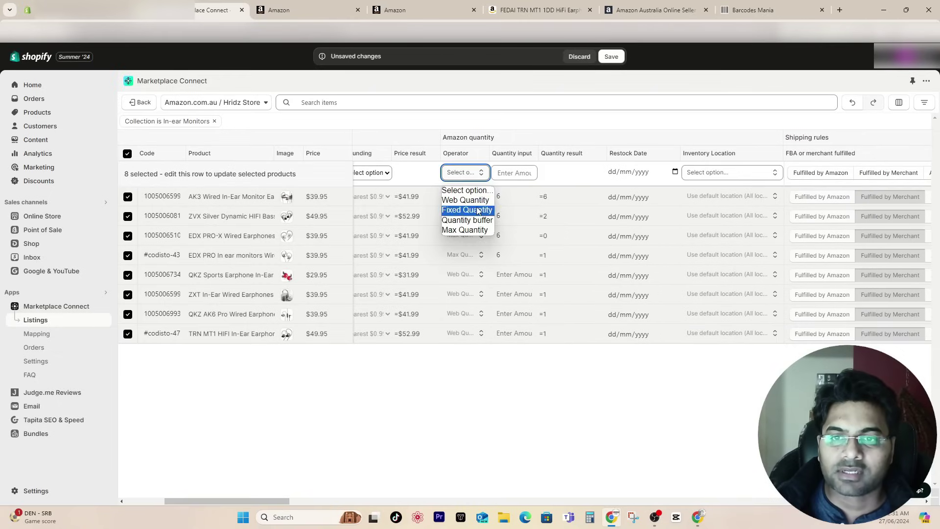
pyautogui.press('Down')
pyautogui.press('Down')
pyautogui.press('Return')
pyautogui.press('Tab')
pyautogui.write('2')
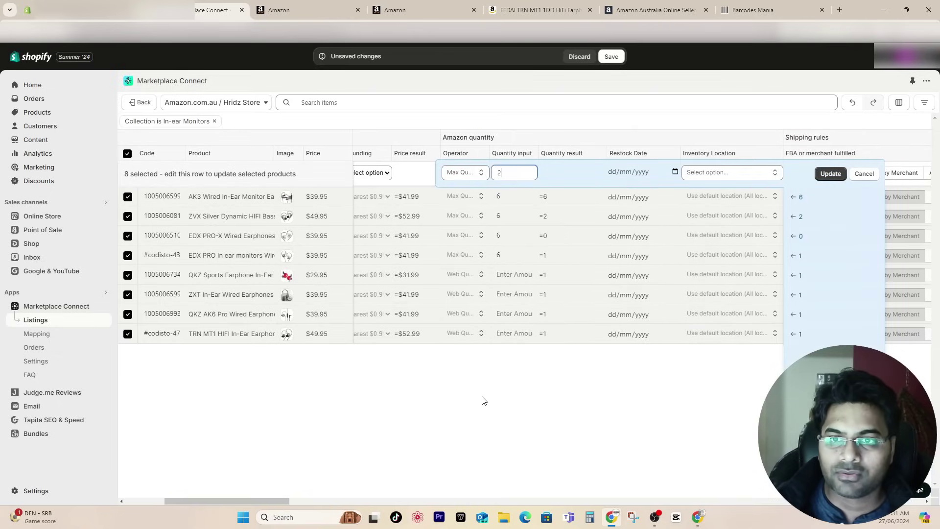
pyautogui.hscroll(2, 274, 502)
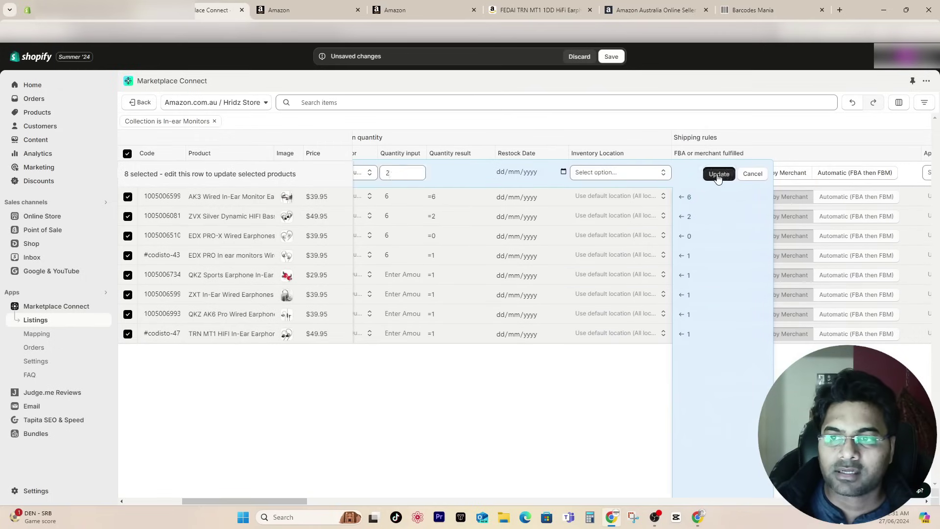
pyautogui.click(718, 175)
# Step: Apply the default inventory location to the selected products and set their dangerous goods regulations to Not Applicable
pyautogui.click(619, 172)
pyautogui.click(607, 199)
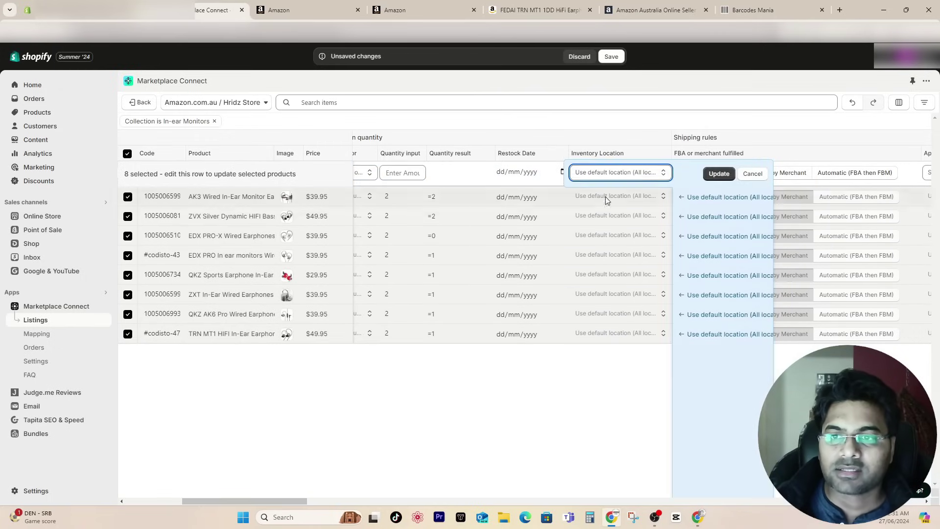
pyautogui.click(719, 175)
pyautogui.hscroll(4, 420, 479)
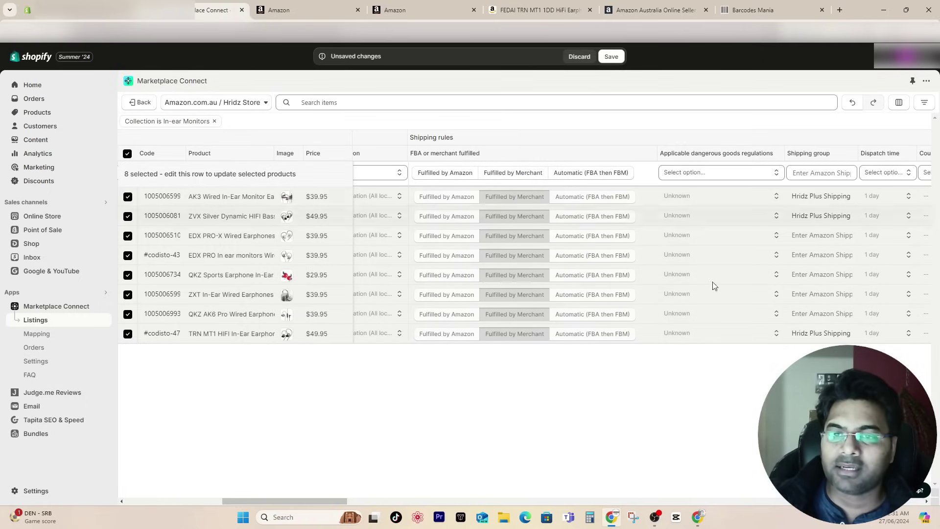
pyautogui.moveTo(311, 501); pyautogui.dragTo(356, 504)
pyautogui.click(425, 172)
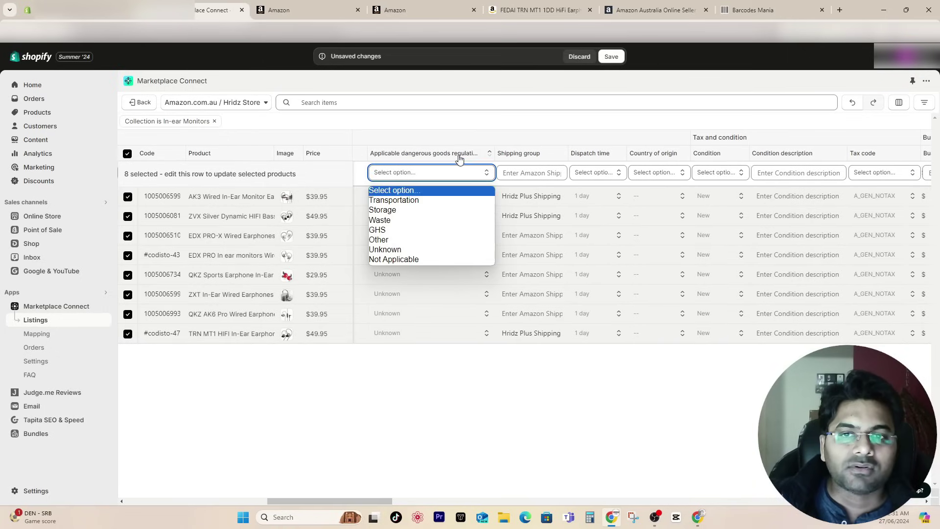
pyautogui.click(406, 260)
pyautogui.click(566, 174)
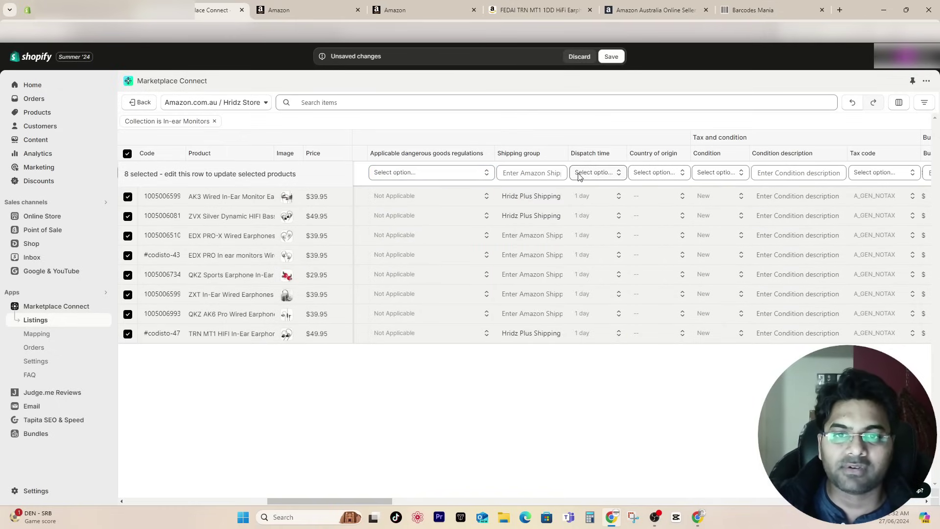
# Step: Set the dispatch time of the selected products to 1 day and their country of origin to AU
pyautogui.hscroll(3, 407, 162)
pyautogui.click(407, 173)
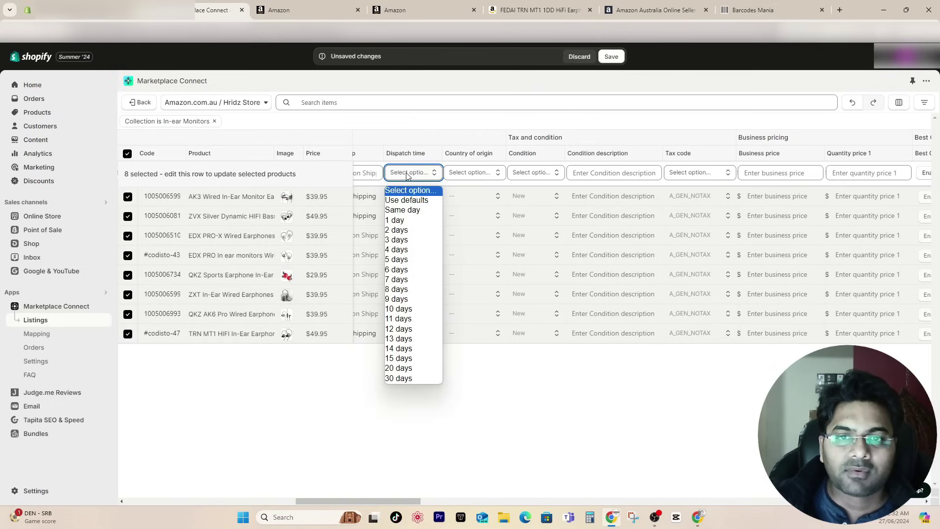
pyautogui.click(411, 220)
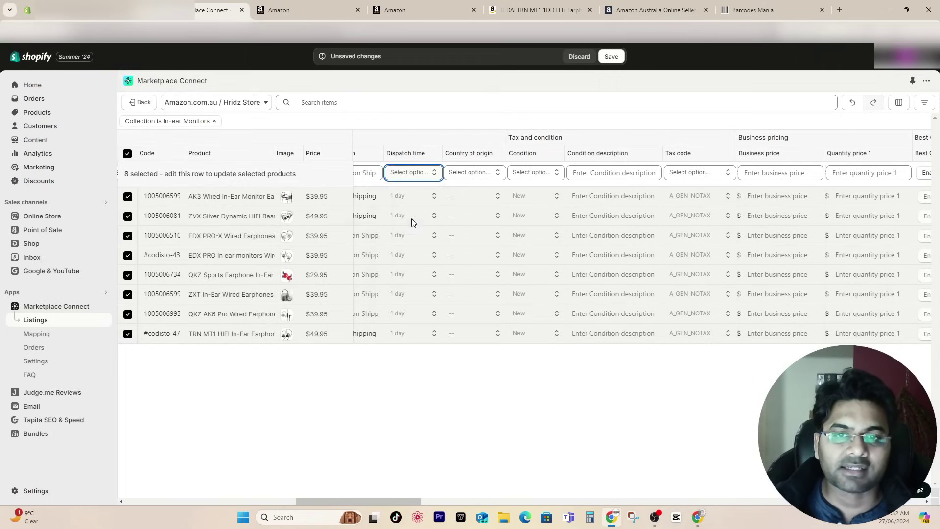
pyautogui.click(458, 174)
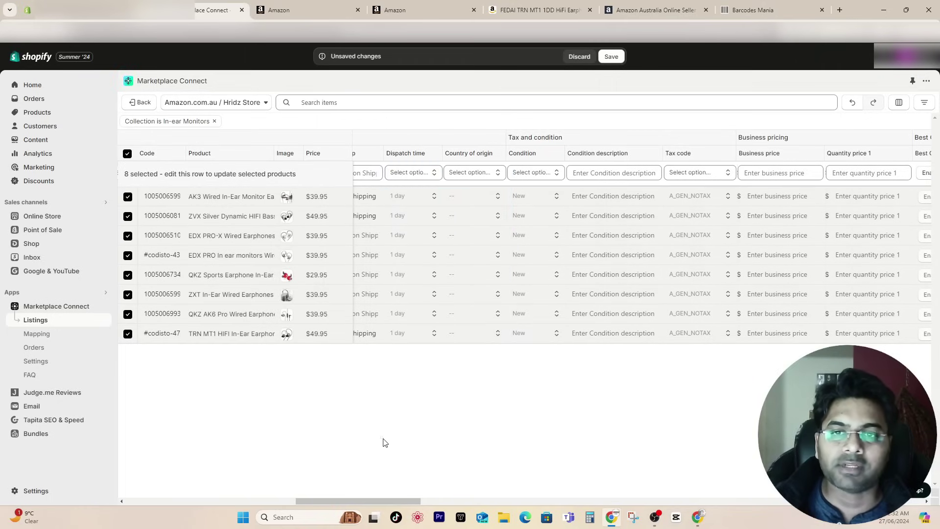
pyautogui.click(476, 175)
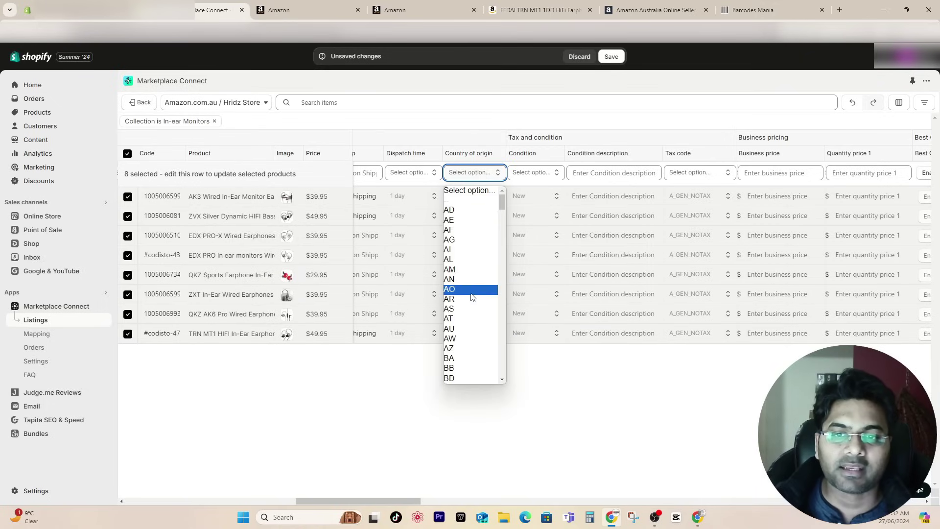
pyautogui.click(465, 329)
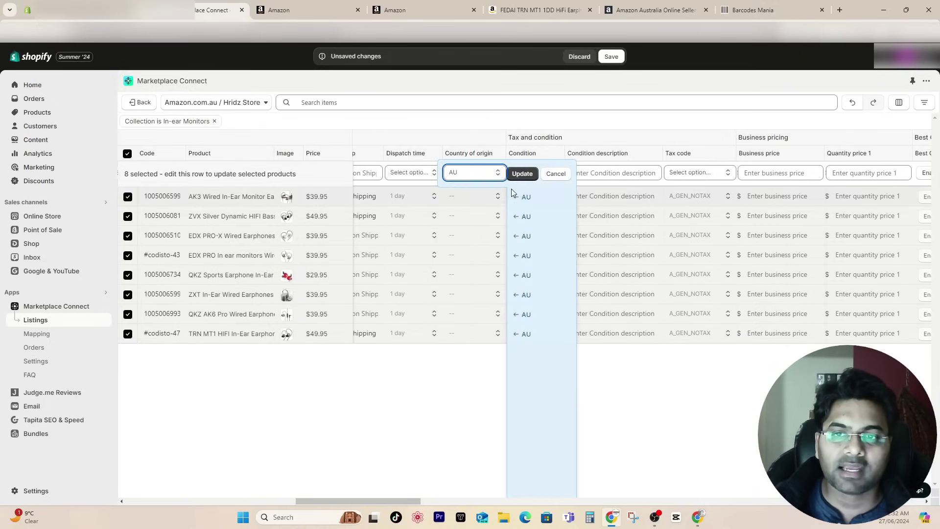
pyautogui.click(519, 173)
# Step: Bulk-update the condition of the selected products to New
pyautogui.hscroll(2, 432, 463)
pyautogui.click(449, 172)
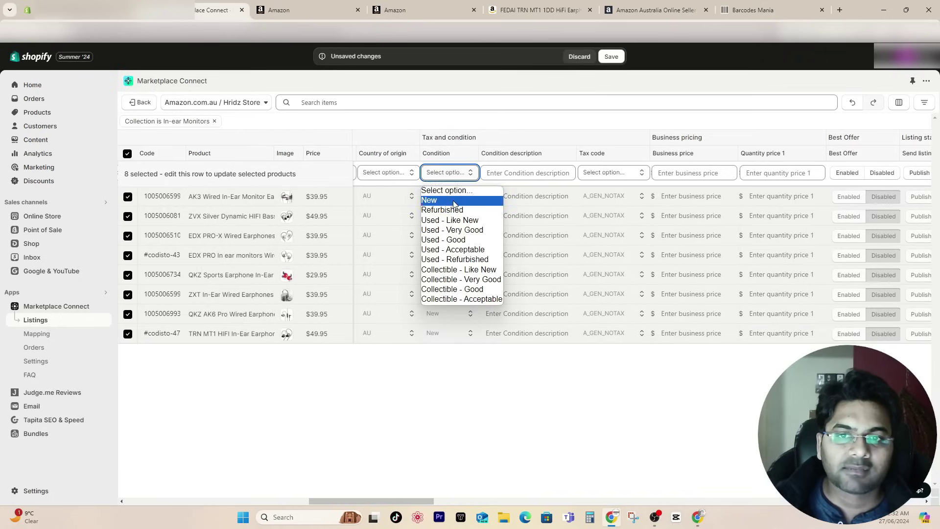
pyautogui.click(450, 199)
pyautogui.click(493, 173)
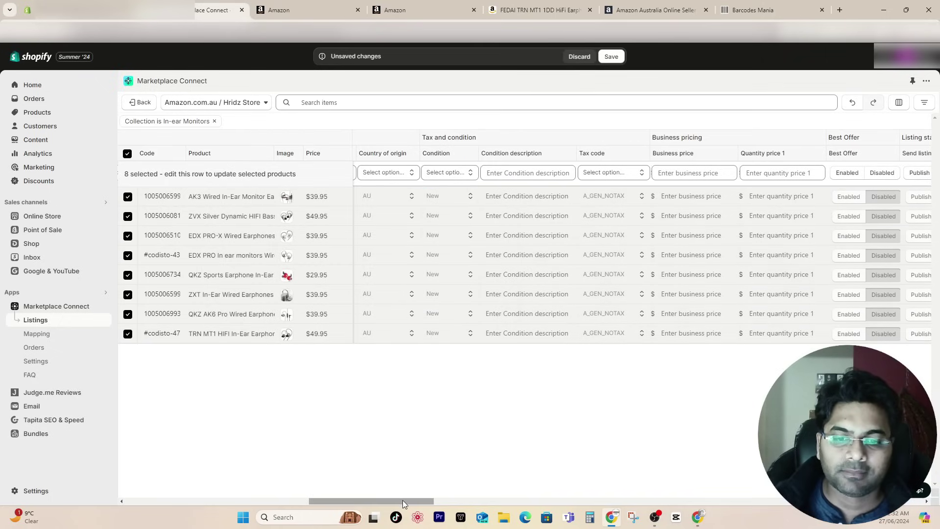
# Step: Bulk-update the listing status of the selected products to Publish listing details
pyautogui.moveTo(402, 500); pyautogui.dragTo(417, 501)
pyautogui.click(461, 173)
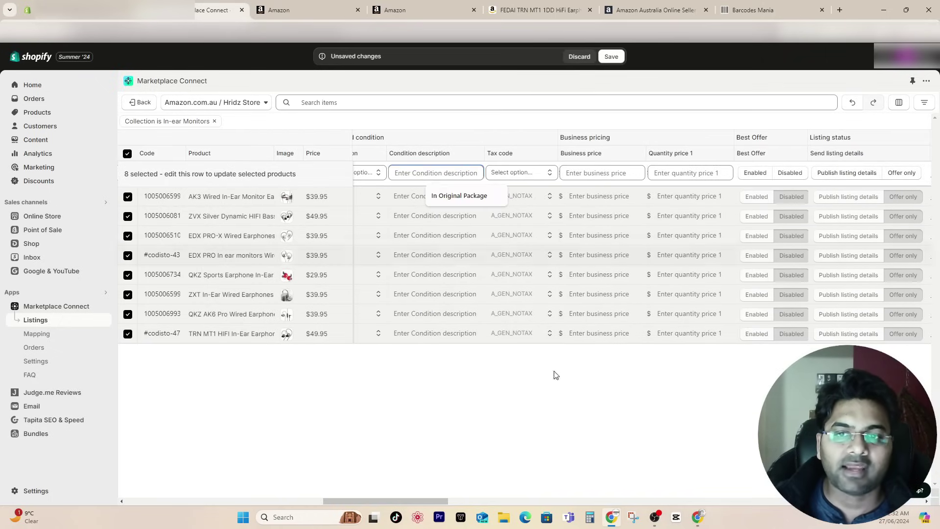
pyautogui.click(532, 437)
pyautogui.moveTo(436, 501); pyautogui.dragTo(497, 501)
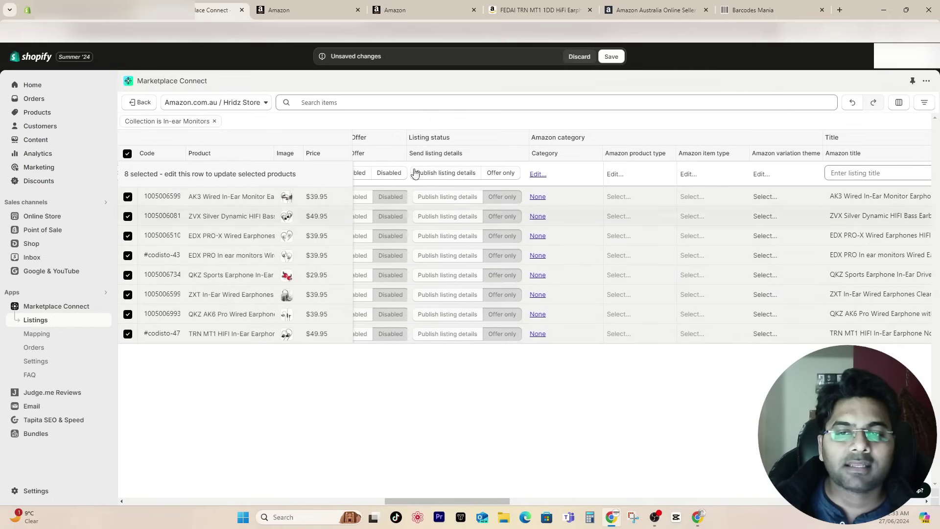
pyautogui.click(438, 178)
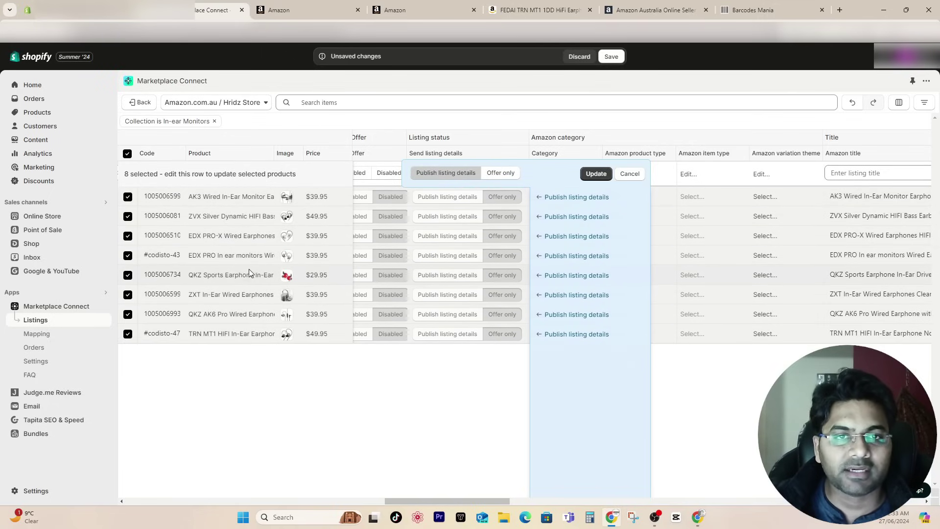
pyautogui.click(444, 175)
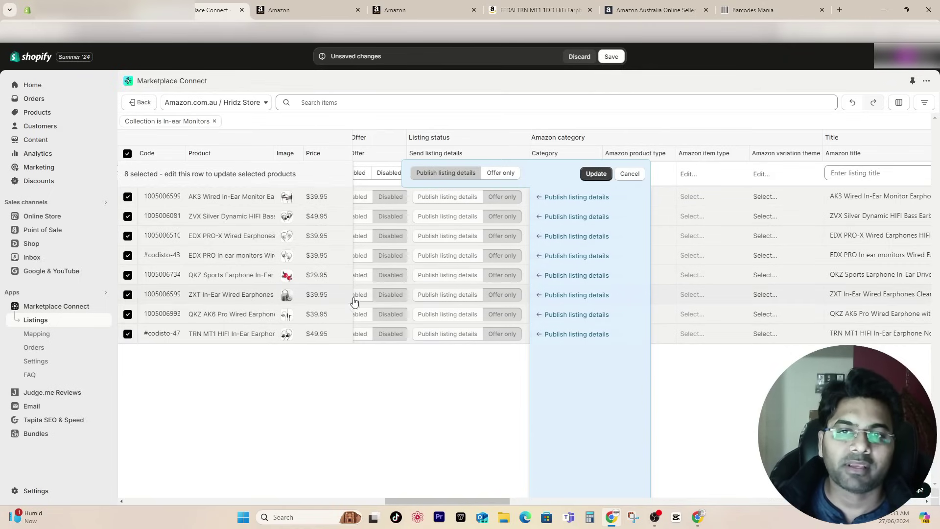
pyautogui.click(602, 175)
# Step: Search the Amazon categories for "earphones" and assign Headphones & Earphones to all selected products
pyautogui.hscroll(1, 445, 184)
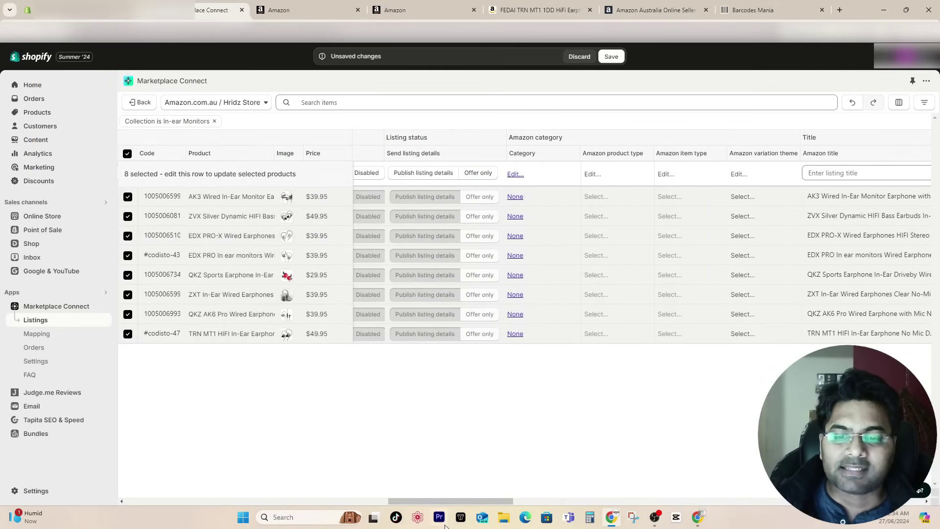
pyautogui.moveTo(464, 502); pyautogui.dragTo(479, 502)
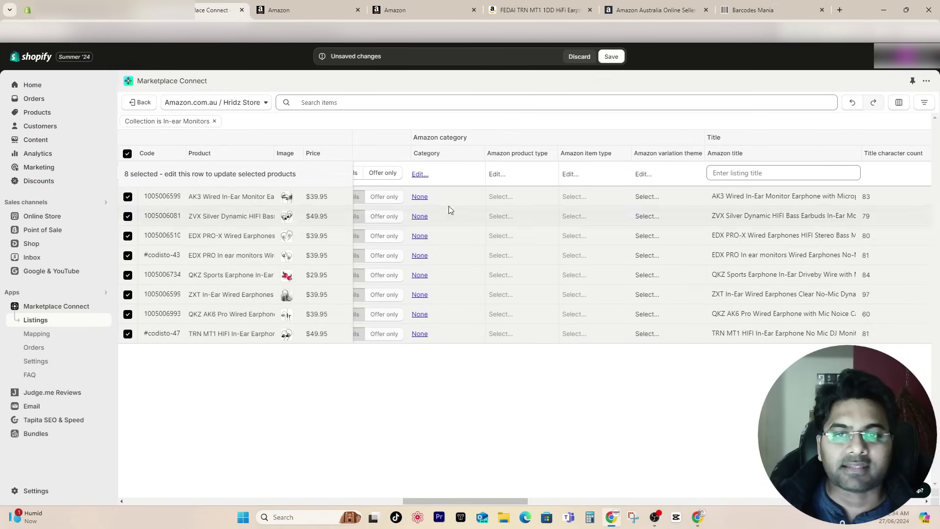
pyautogui.click(420, 175)
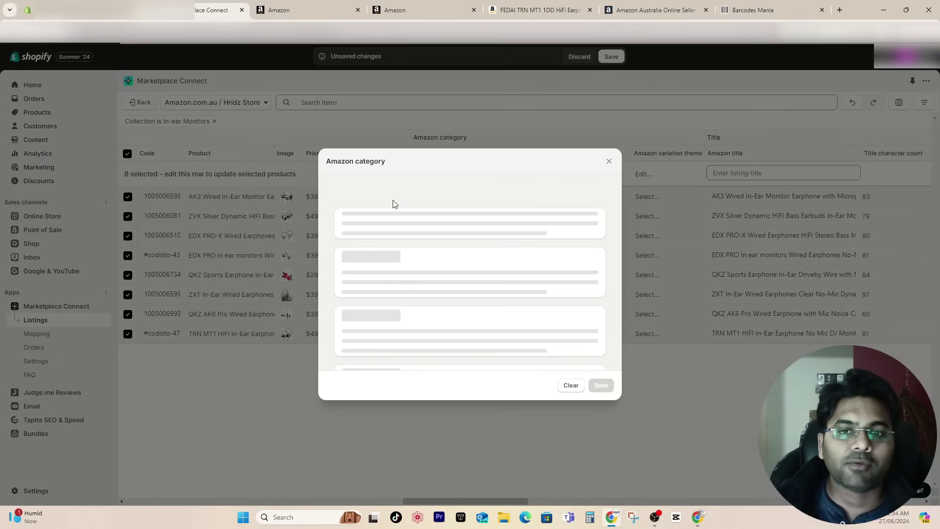
pyautogui.click(385, 188)
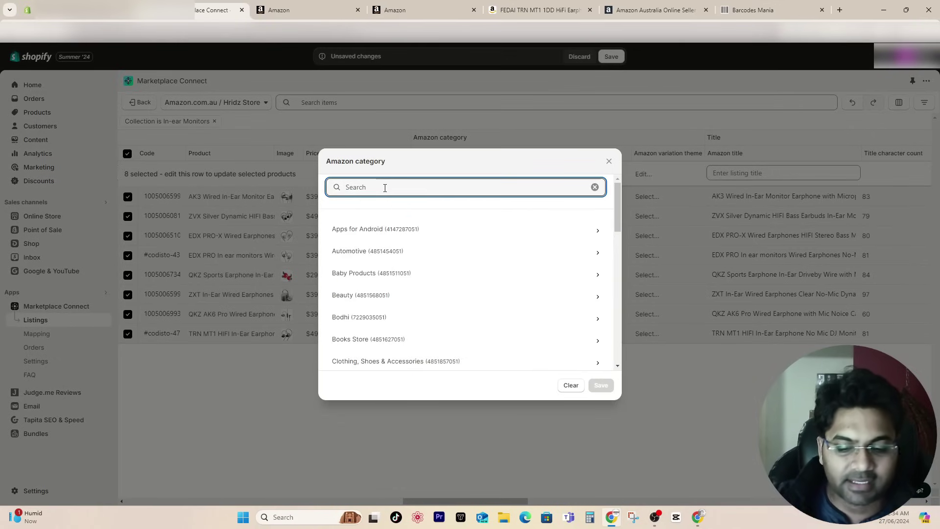
pyautogui.write('earphones')
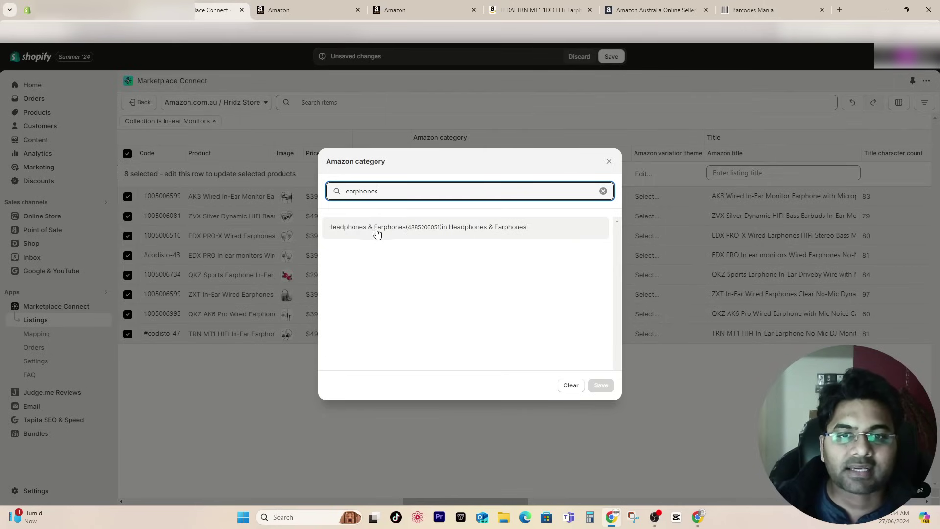
pyautogui.click(477, 231)
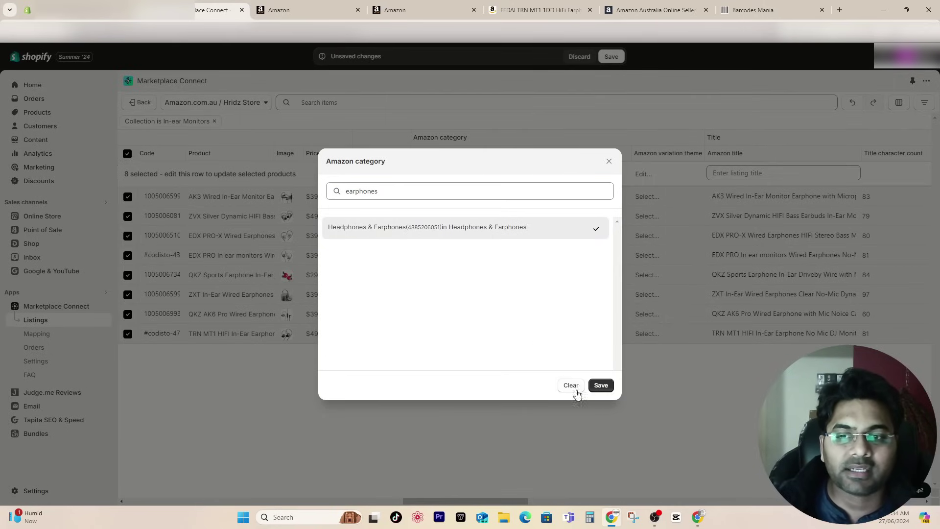
pyautogui.click(601, 386)
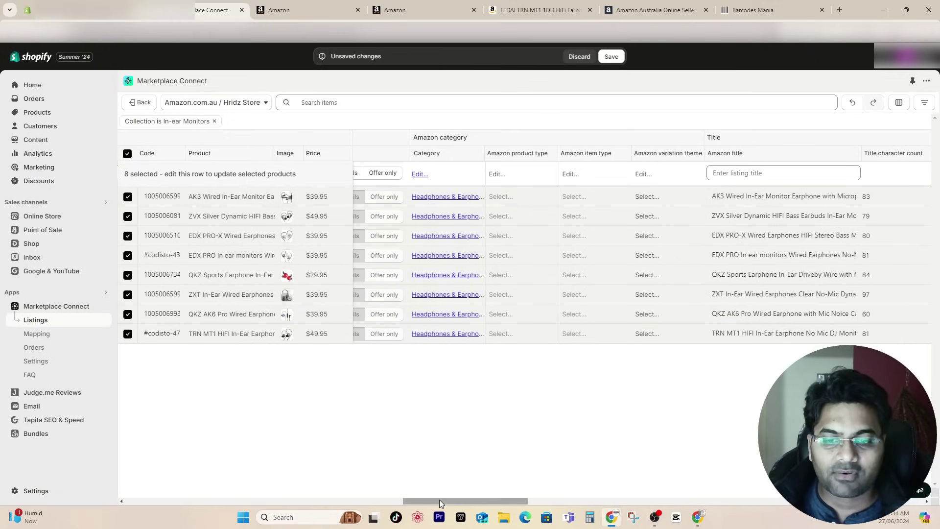
# Step: Examine the Amazon title, description, brand and manufacturer fields of the selected products
pyautogui.moveTo(439, 500); pyautogui.dragTo(453, 499)
pyautogui.hscroll(4, 475, 321)
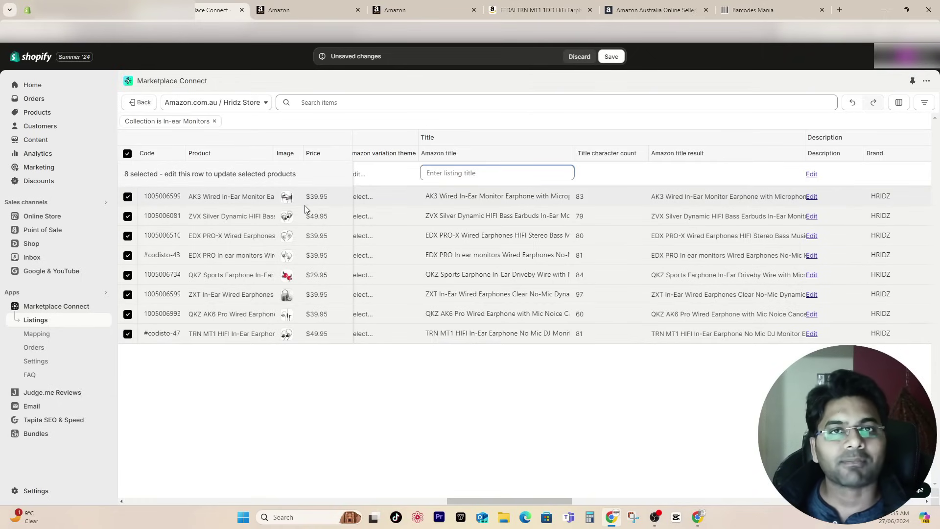
pyautogui.click(446, 167)
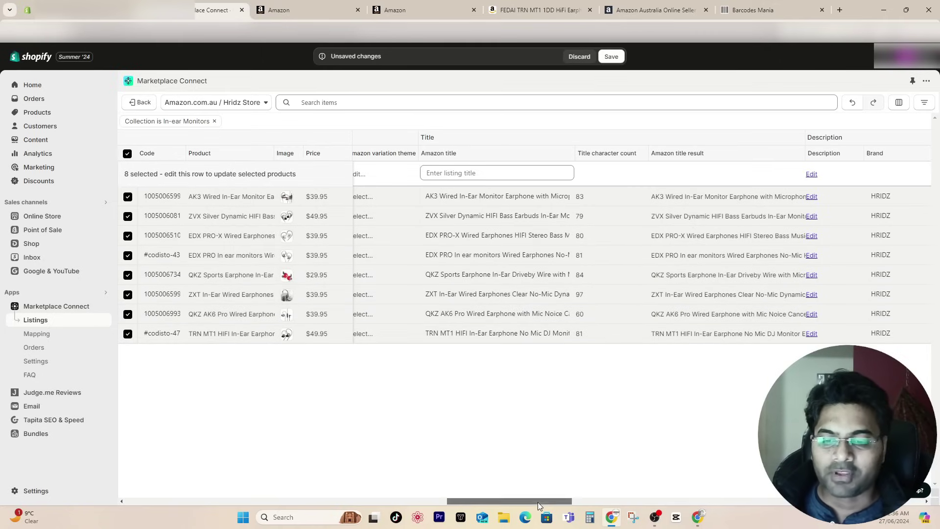
pyautogui.moveTo(538, 502); pyautogui.dragTo(595, 503)
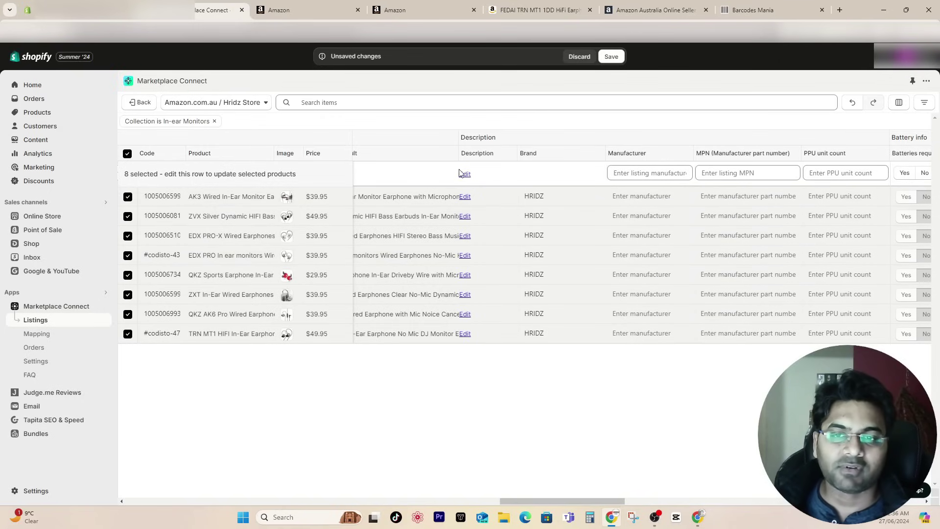
pyautogui.hscroll(5, 541, 482)
pyautogui.click(405, 173)
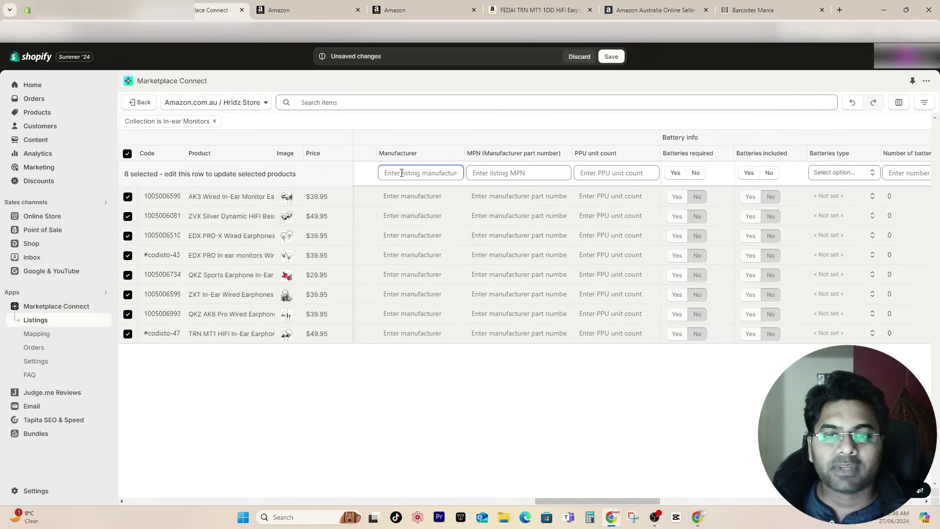
# Step: Bulk-update both batteries required and batteries included to No for the selected products
pyautogui.hscroll(5, 424, 176)
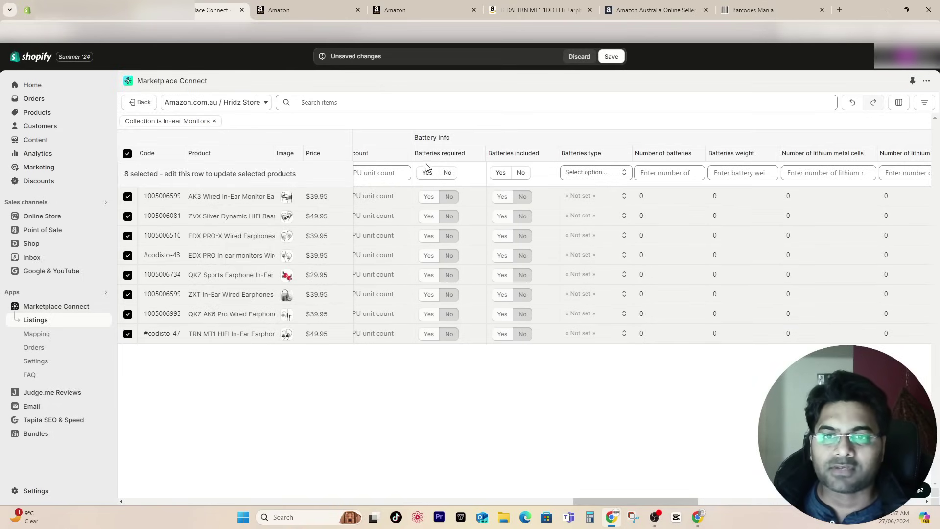
pyautogui.click(447, 174)
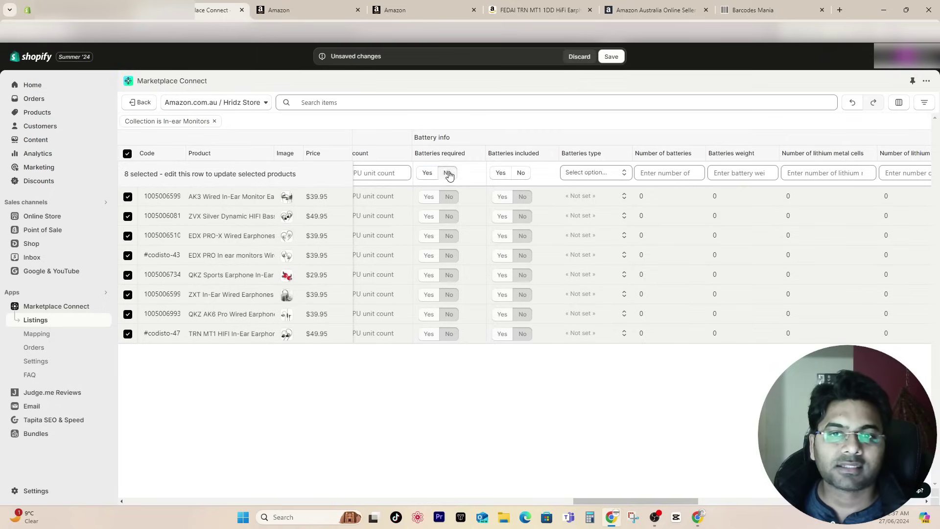
pyautogui.click(506, 174)
pyautogui.click(520, 173)
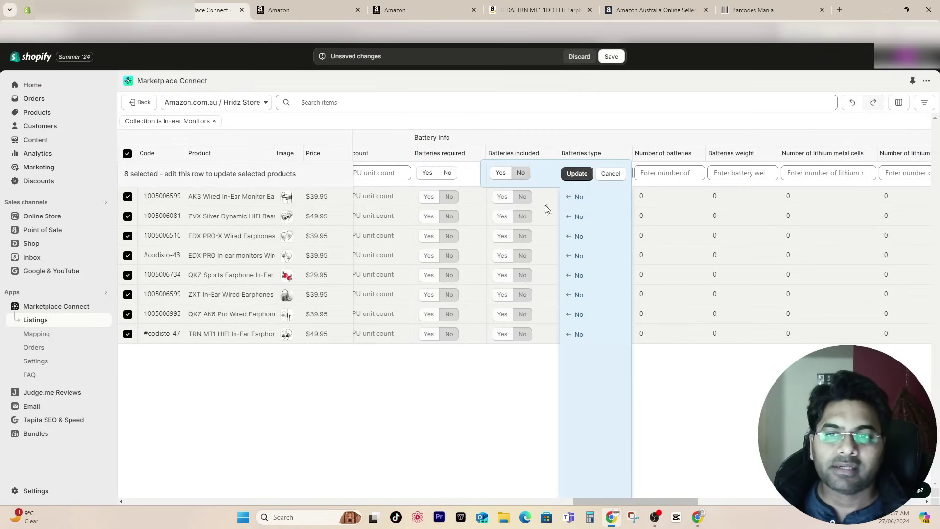
pyautogui.click(577, 174)
# Step: Review the bullet point, search term and gift handling fields, and return to the Amazon status and price columns
pyautogui.moveTo(637, 501); pyautogui.dragTo(743, 506)
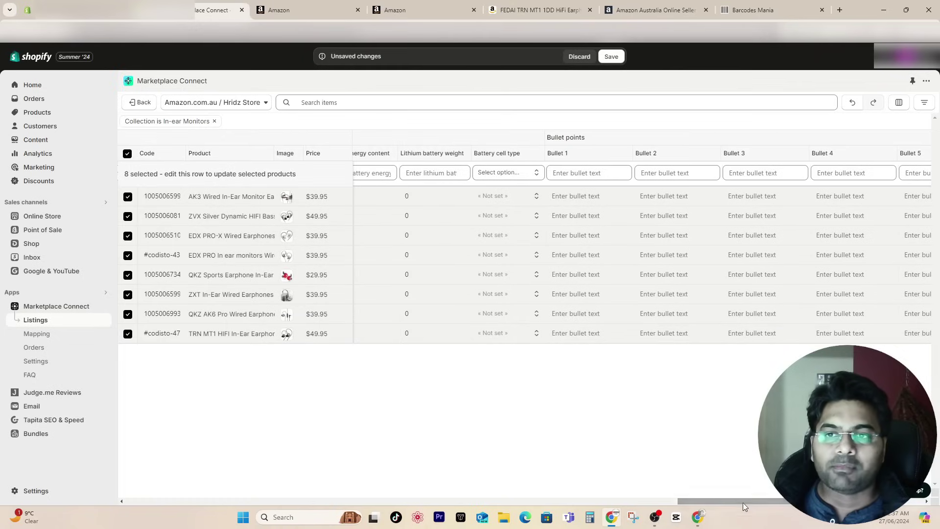
pyautogui.click(584, 173)
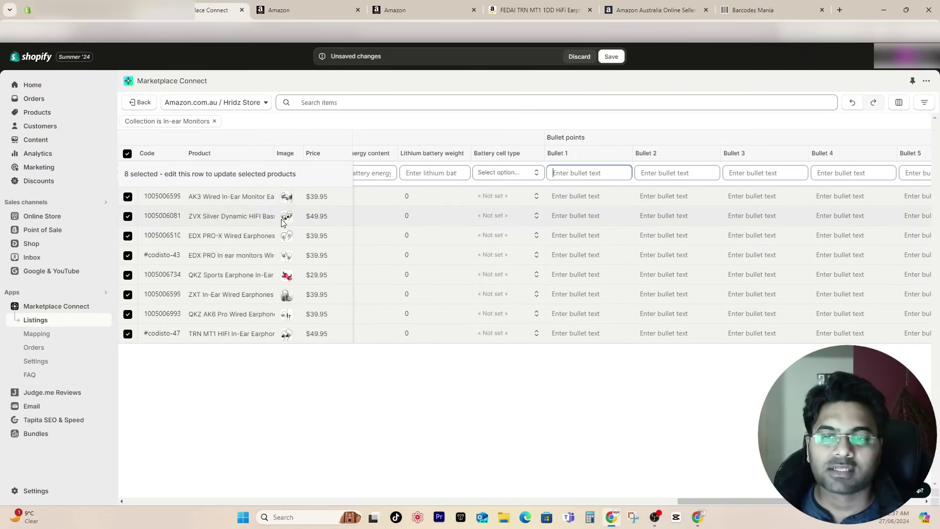
pyautogui.hscroll(5, 283, 216)
pyautogui.hscroll(5, 658, 204)
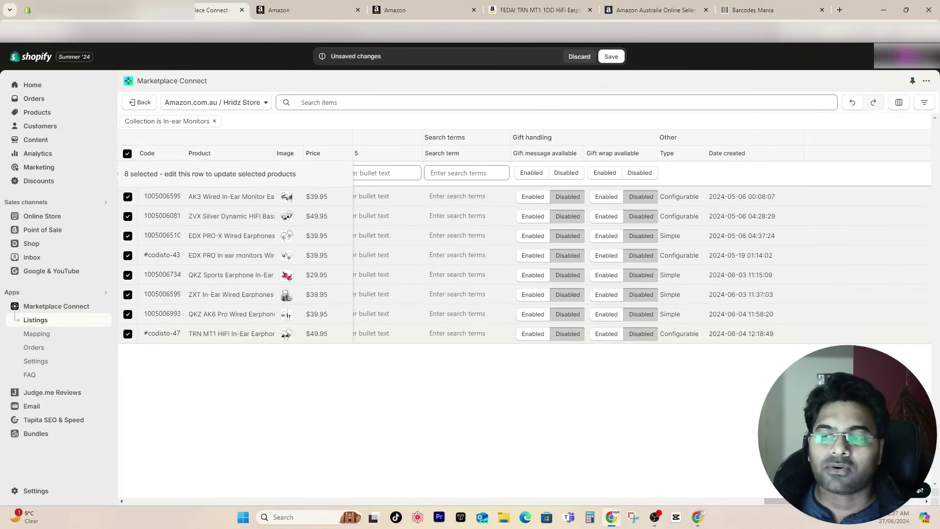
pyautogui.moveTo(770, 500); pyautogui.dragTo(693, 499)
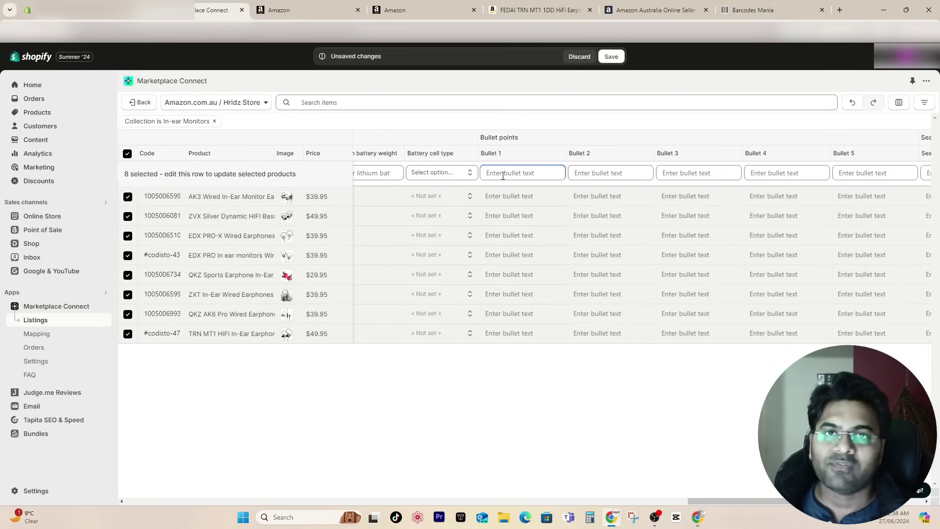
pyautogui.hscroll(-10, 539, 196)
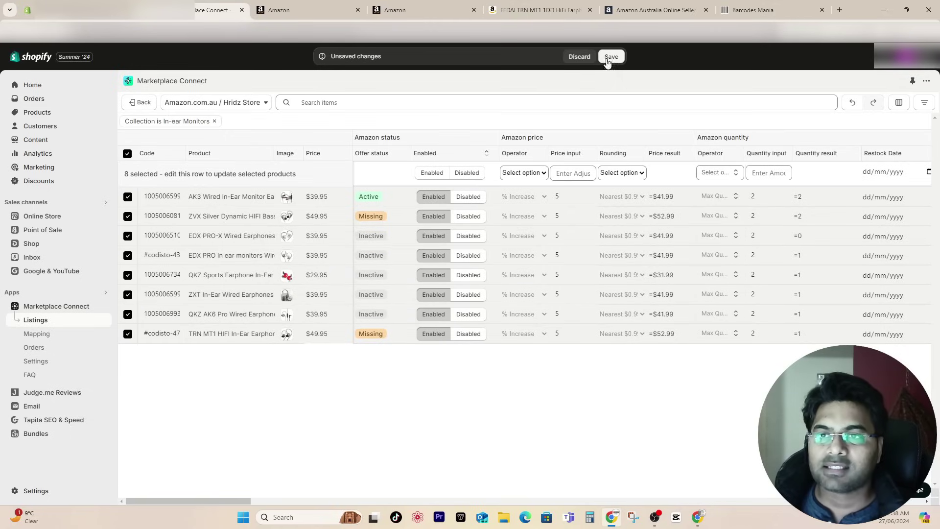